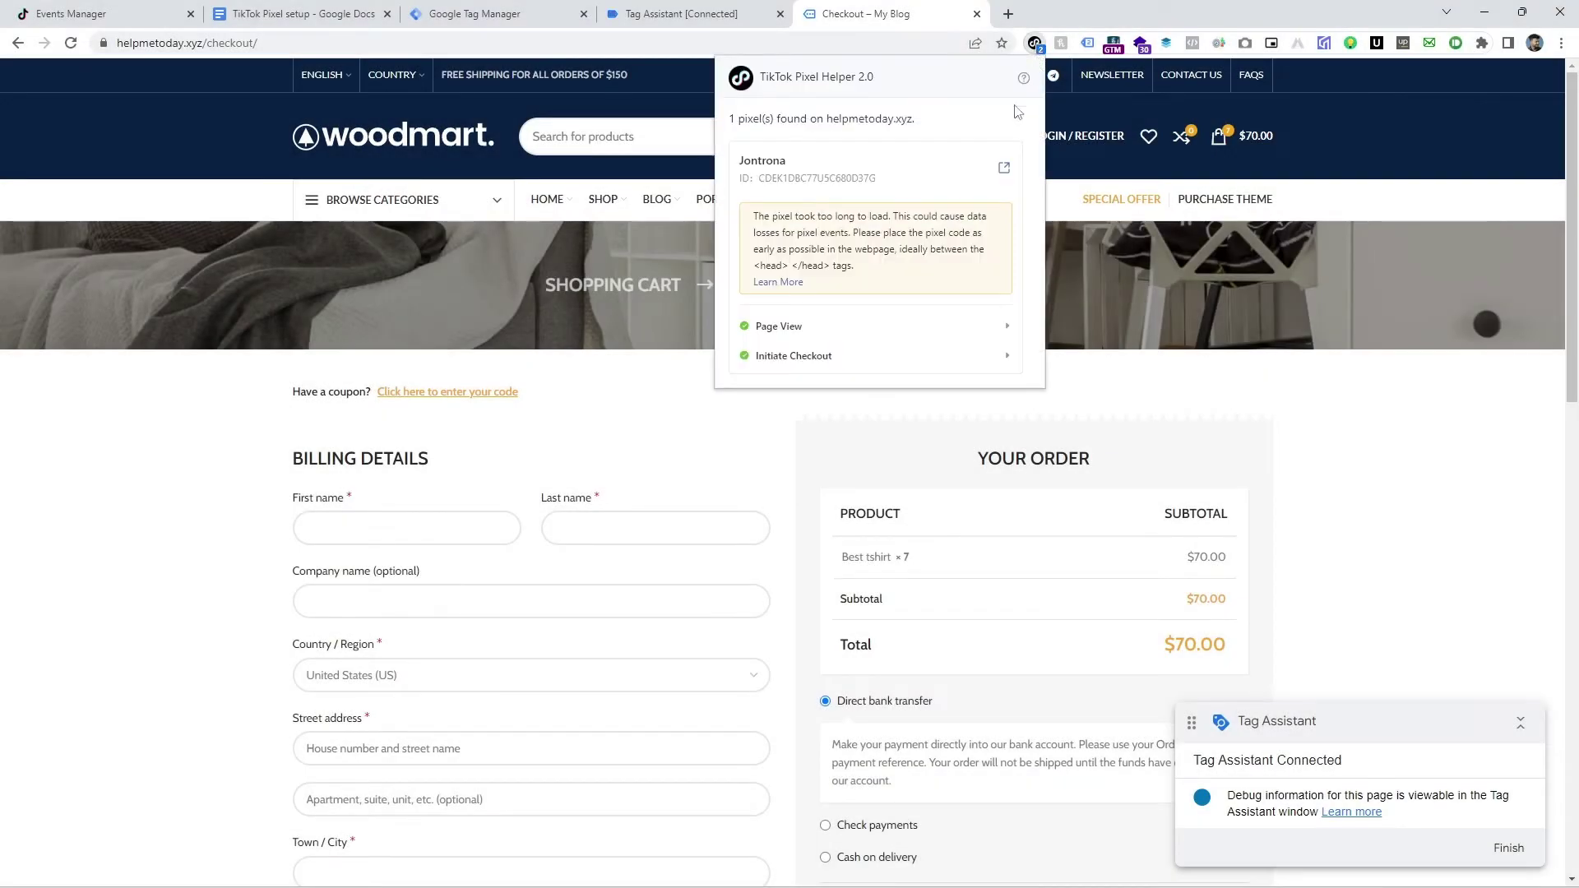
Expand the Initiate Checkout event in TikTok Pixel Helper and review its details
{"action": "left_click", "coordinate": [768, 368]}
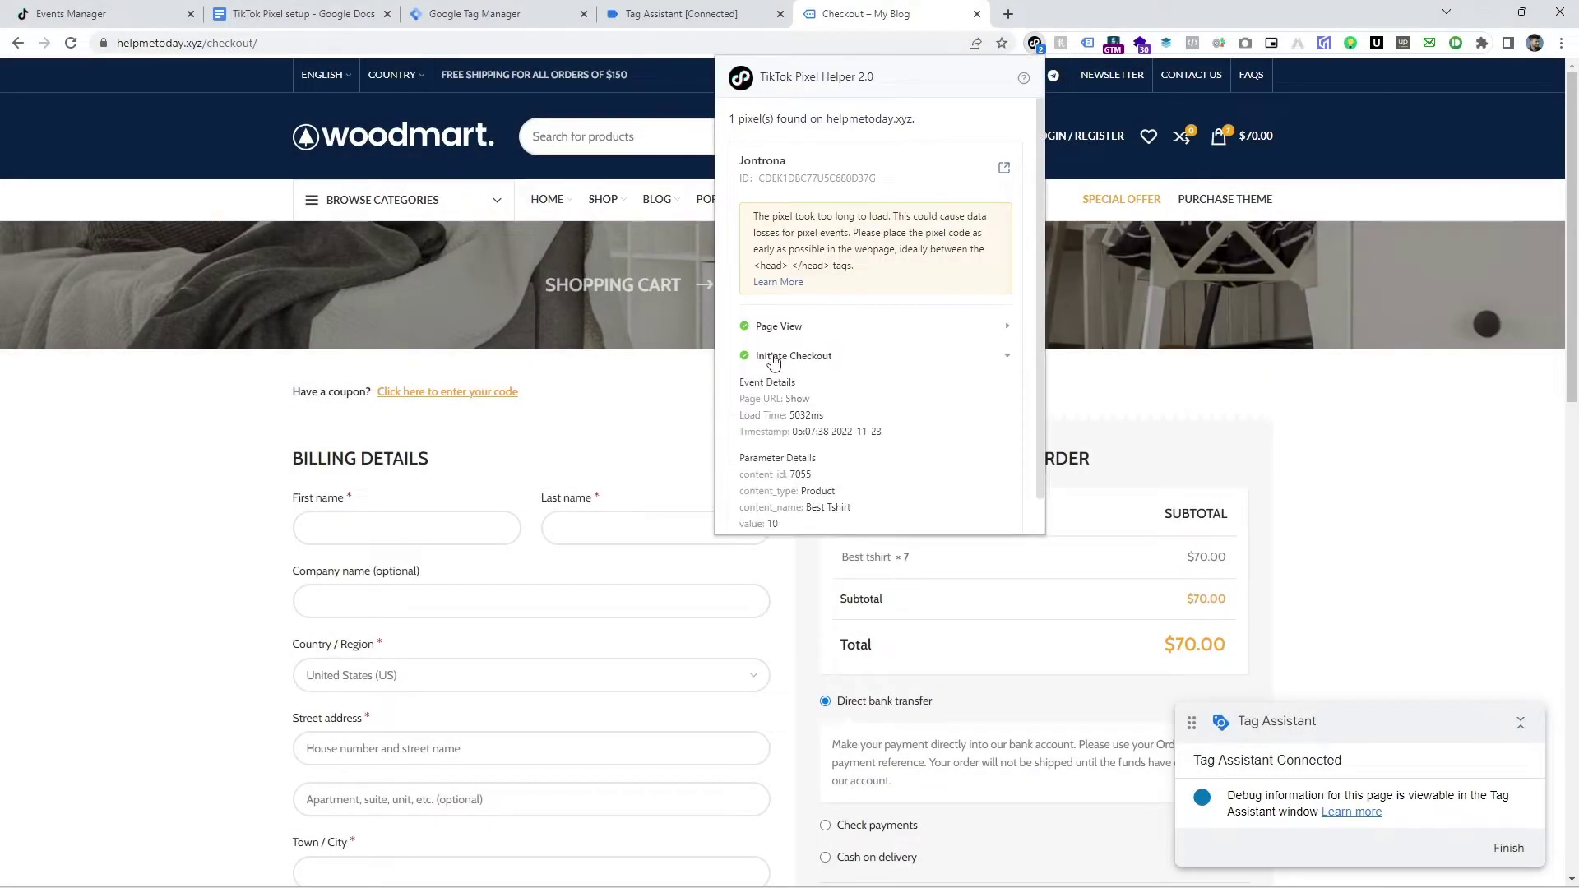
{"action": "scroll", "coordinate": [845, 331], "scroll_direction": "down", "scroll_amount": 1}
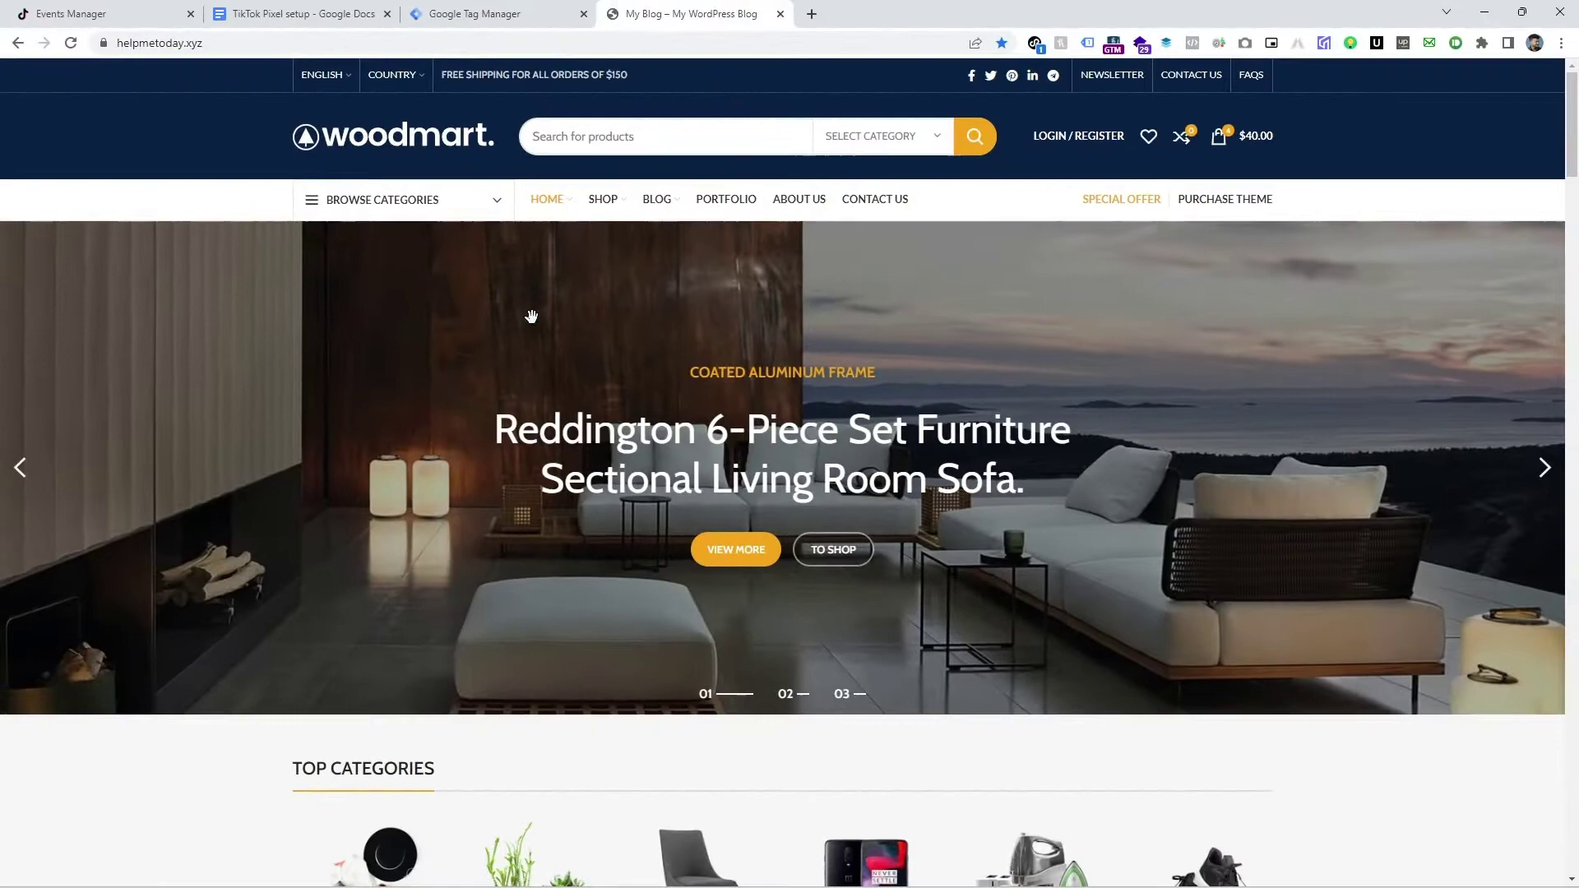
Add the Best tshirt to the cart and proceed to checkout
{"action": "scroll", "coordinate": [548, 299], "scroll_direction": "down", "scroll_amount": 5}
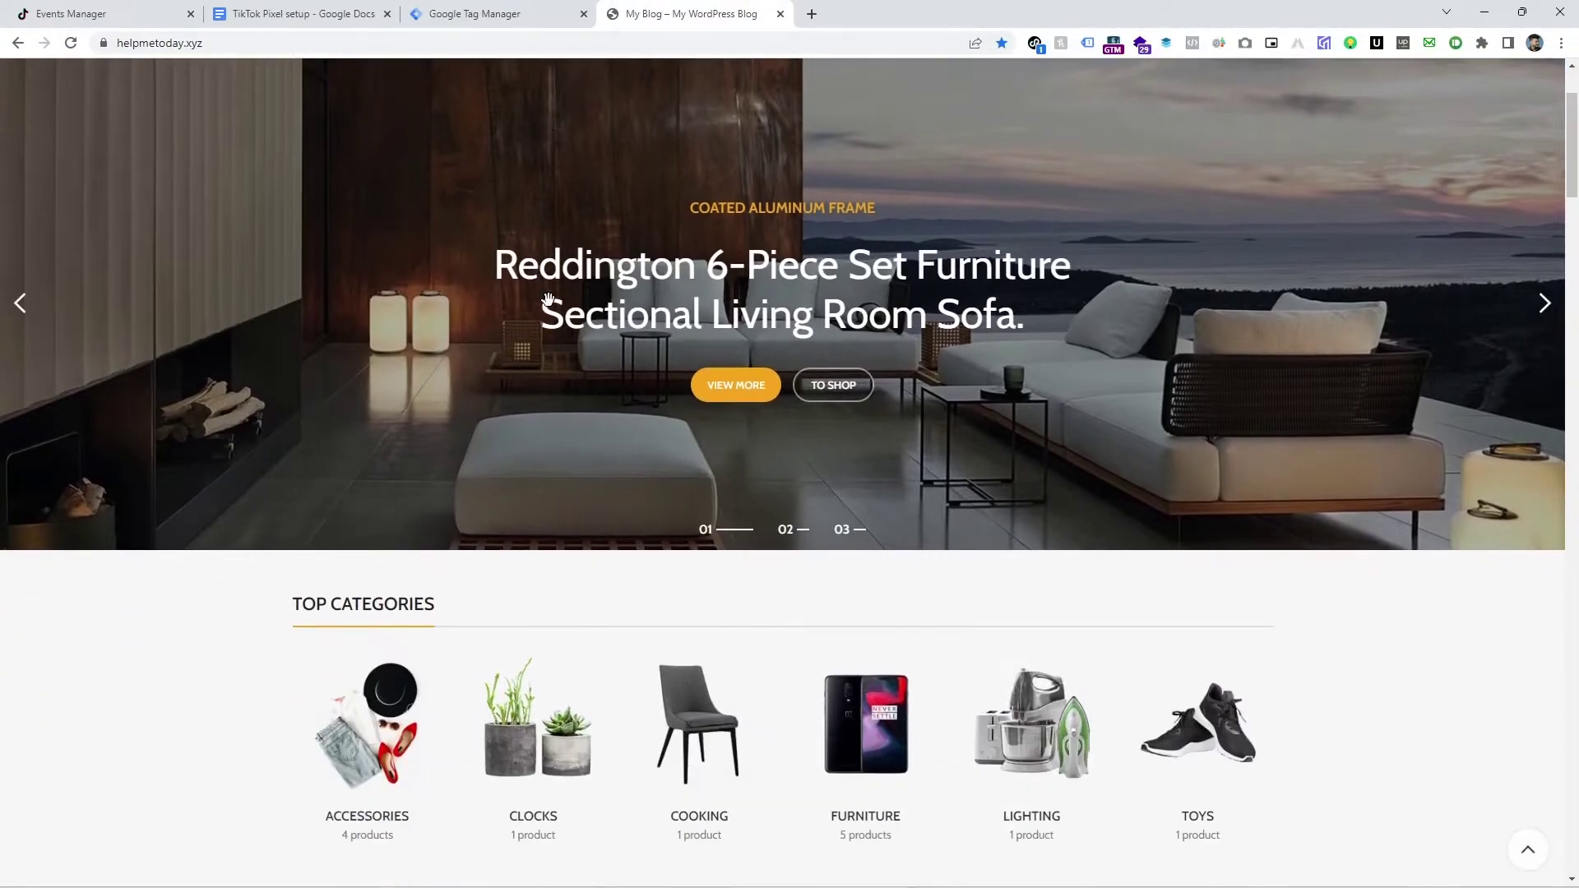
{"action": "scroll", "coordinate": [553, 298], "scroll_direction": "down", "scroll_amount": 3}
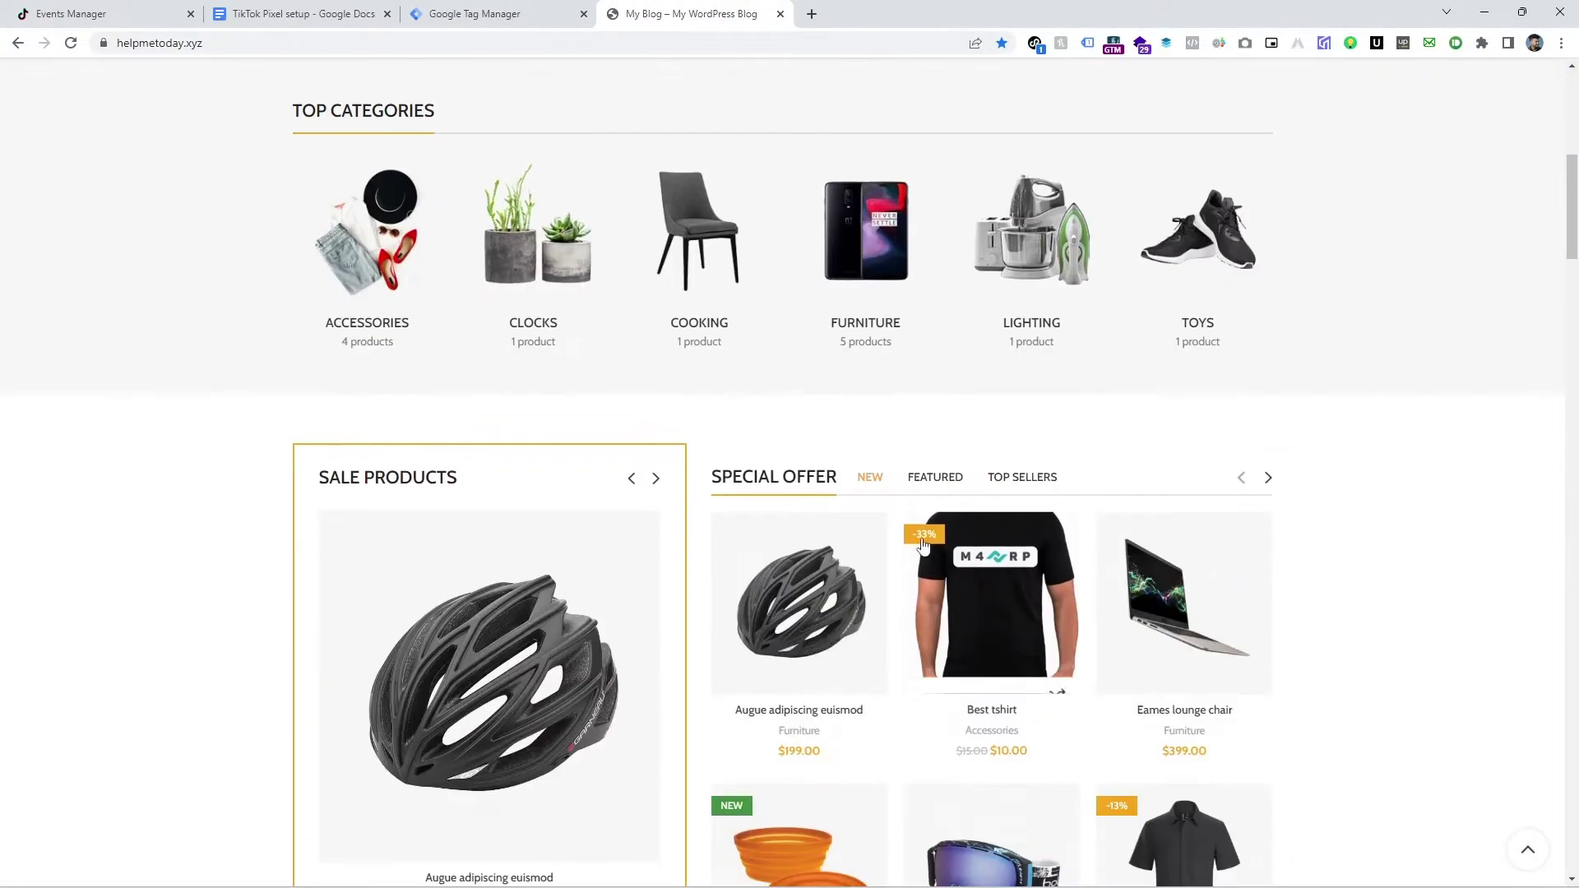
{"action": "left_click", "coordinate": [1026, 582]}
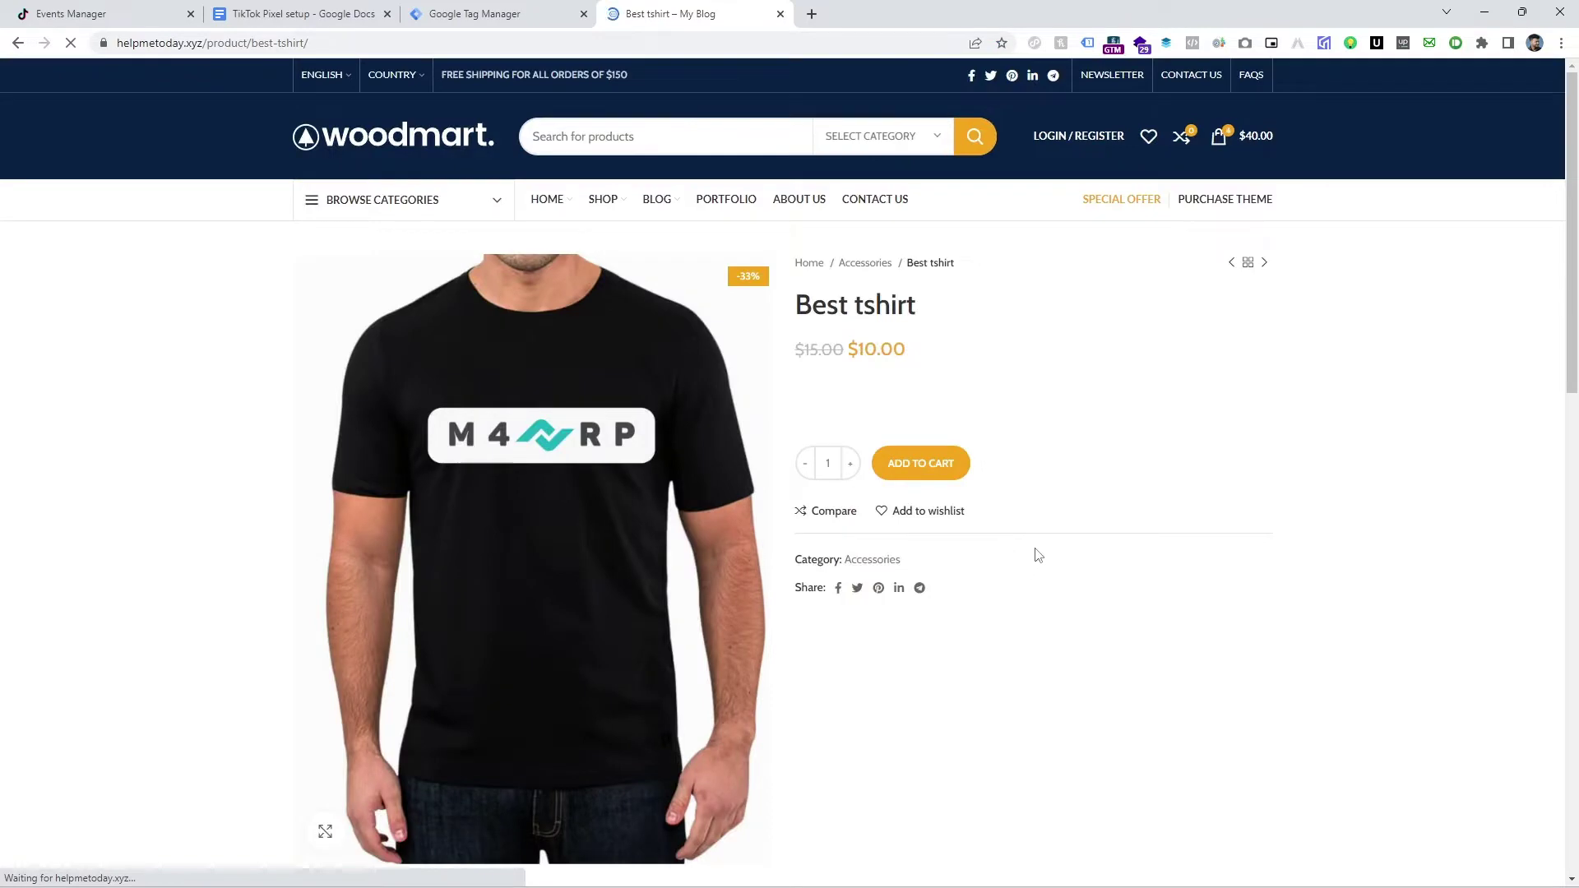
{"action": "left_click", "coordinate": [921, 464]}
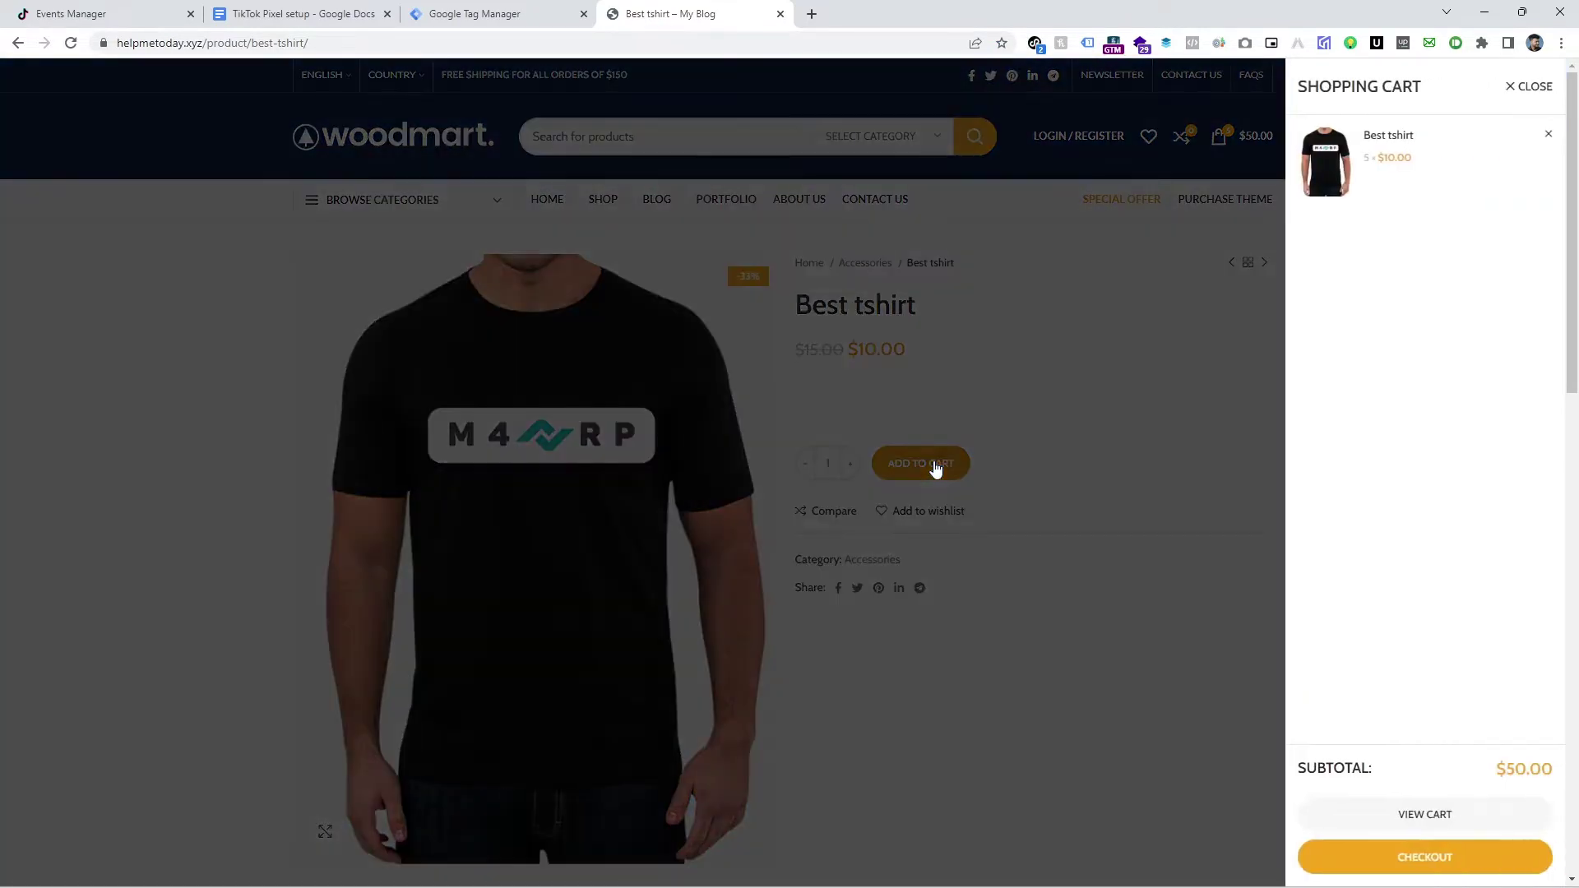
{"action": "left_click", "coordinate": [1435, 857]}
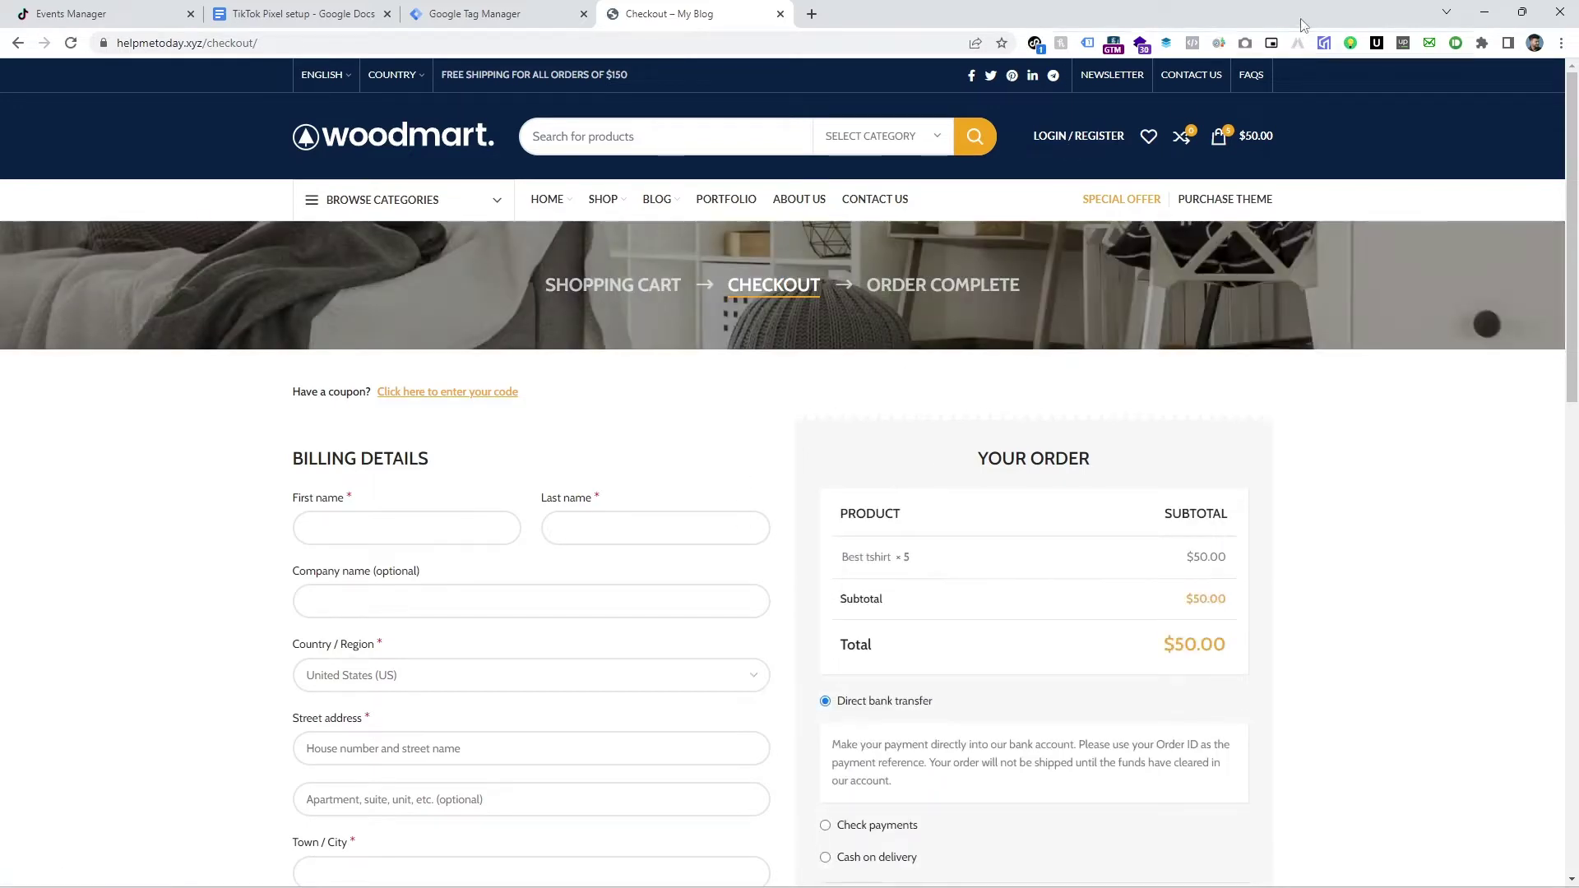
Check the fired TikTok pixel events, then select Cash on delivery as payment
{"action": "left_click", "coordinate": [1035, 43]}
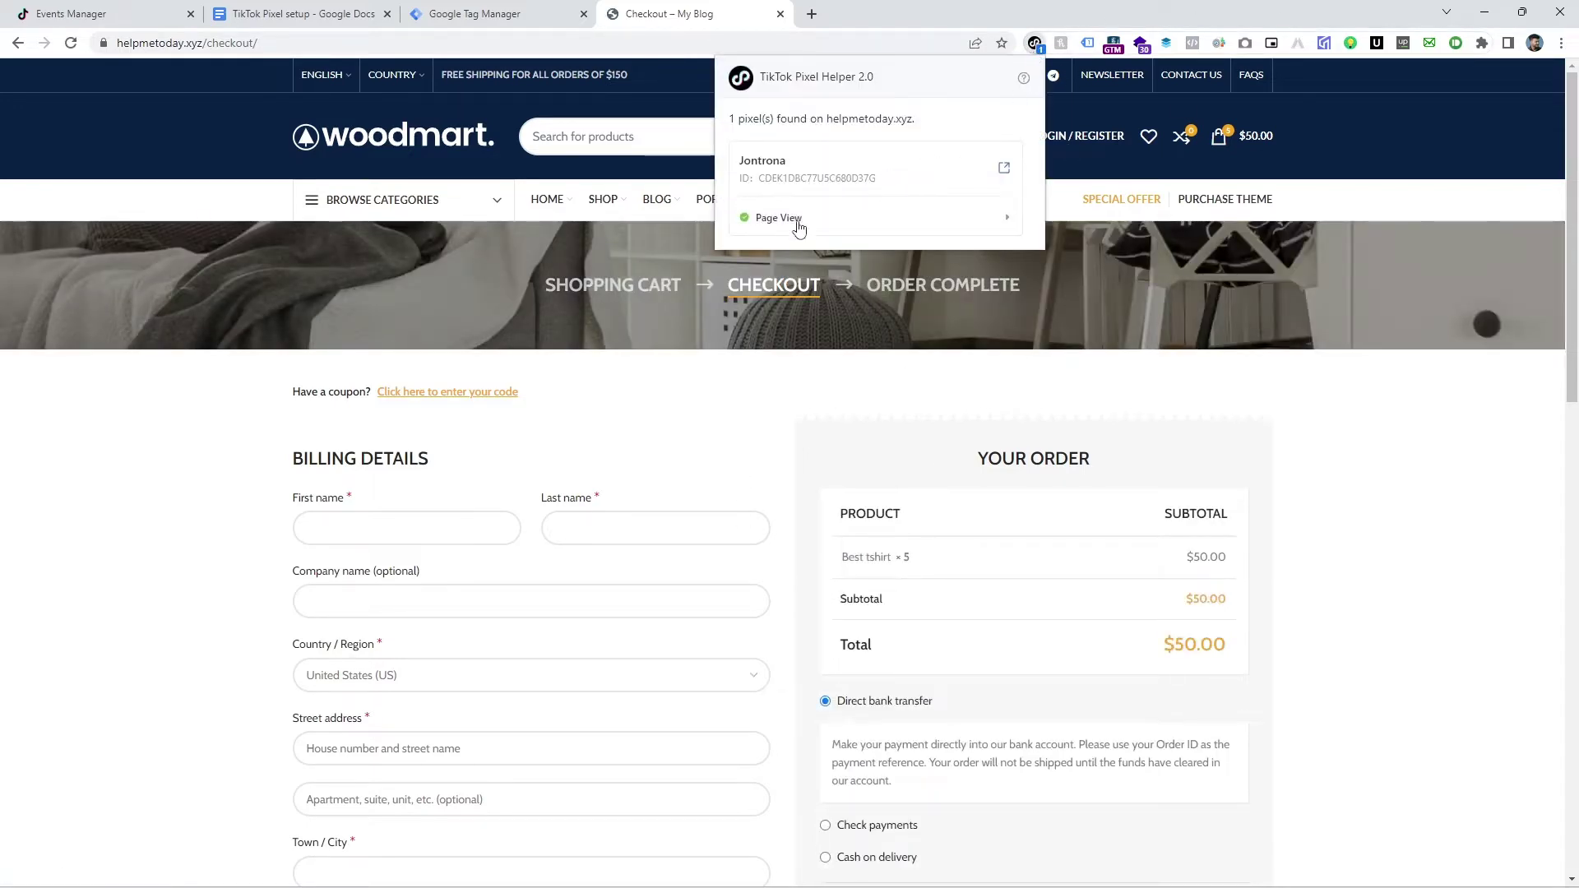
{"action": "scroll", "coordinate": [775, 417], "scroll_direction": "down", "scroll_amount": 4}
{"action": "scroll", "coordinate": [878, 720], "scroll_direction": "down", "scroll_amount": 2}
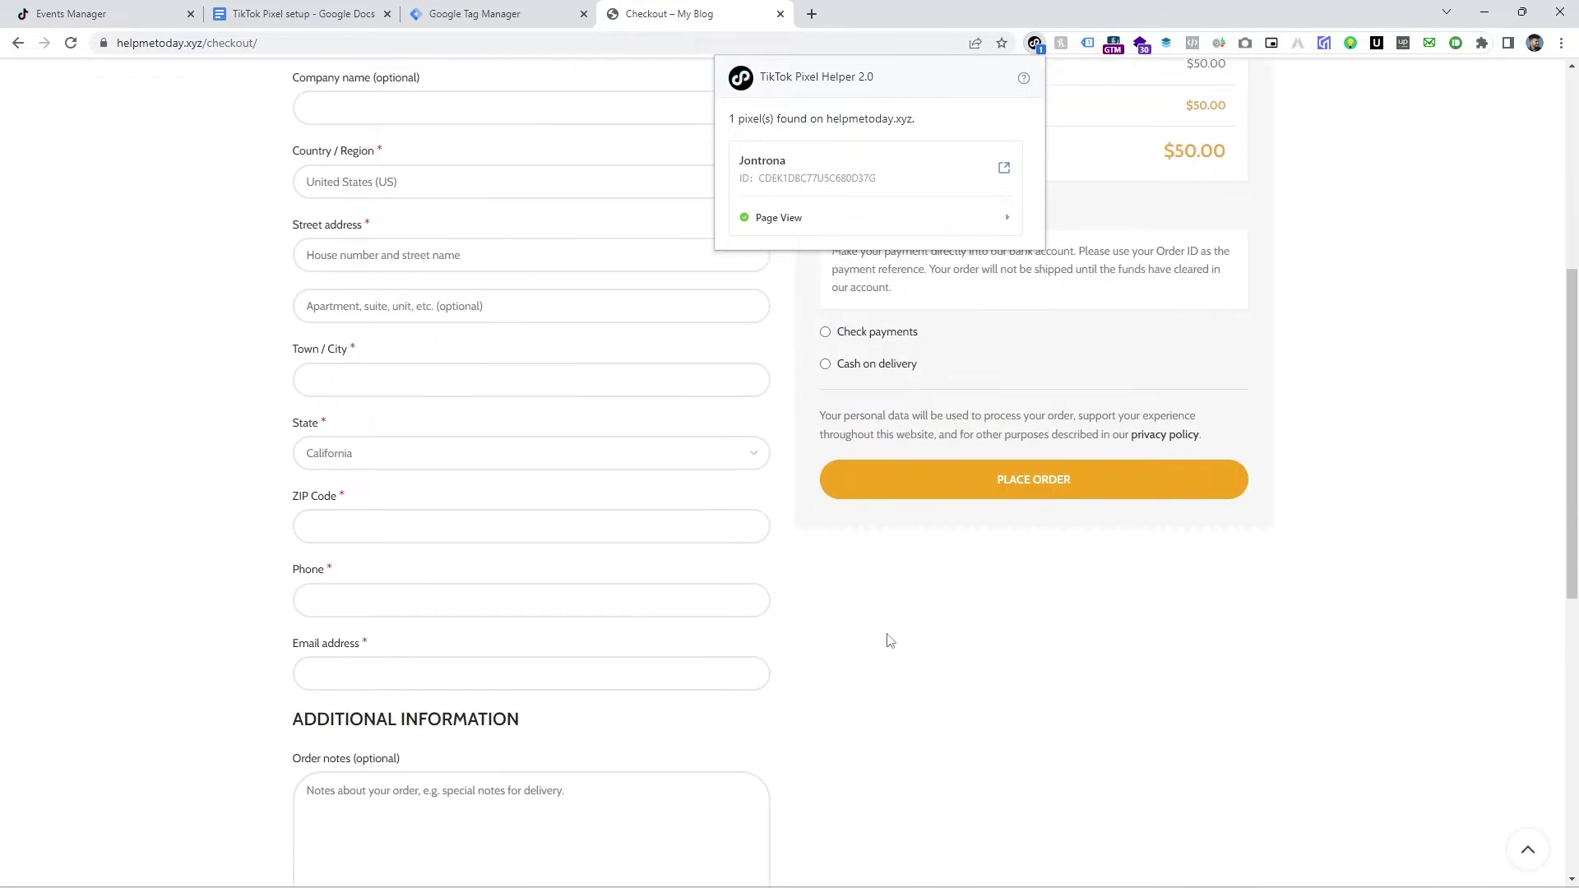
{"action": "left_click", "coordinate": [885, 638]}
{"action": "left_click", "coordinate": [857, 363]}
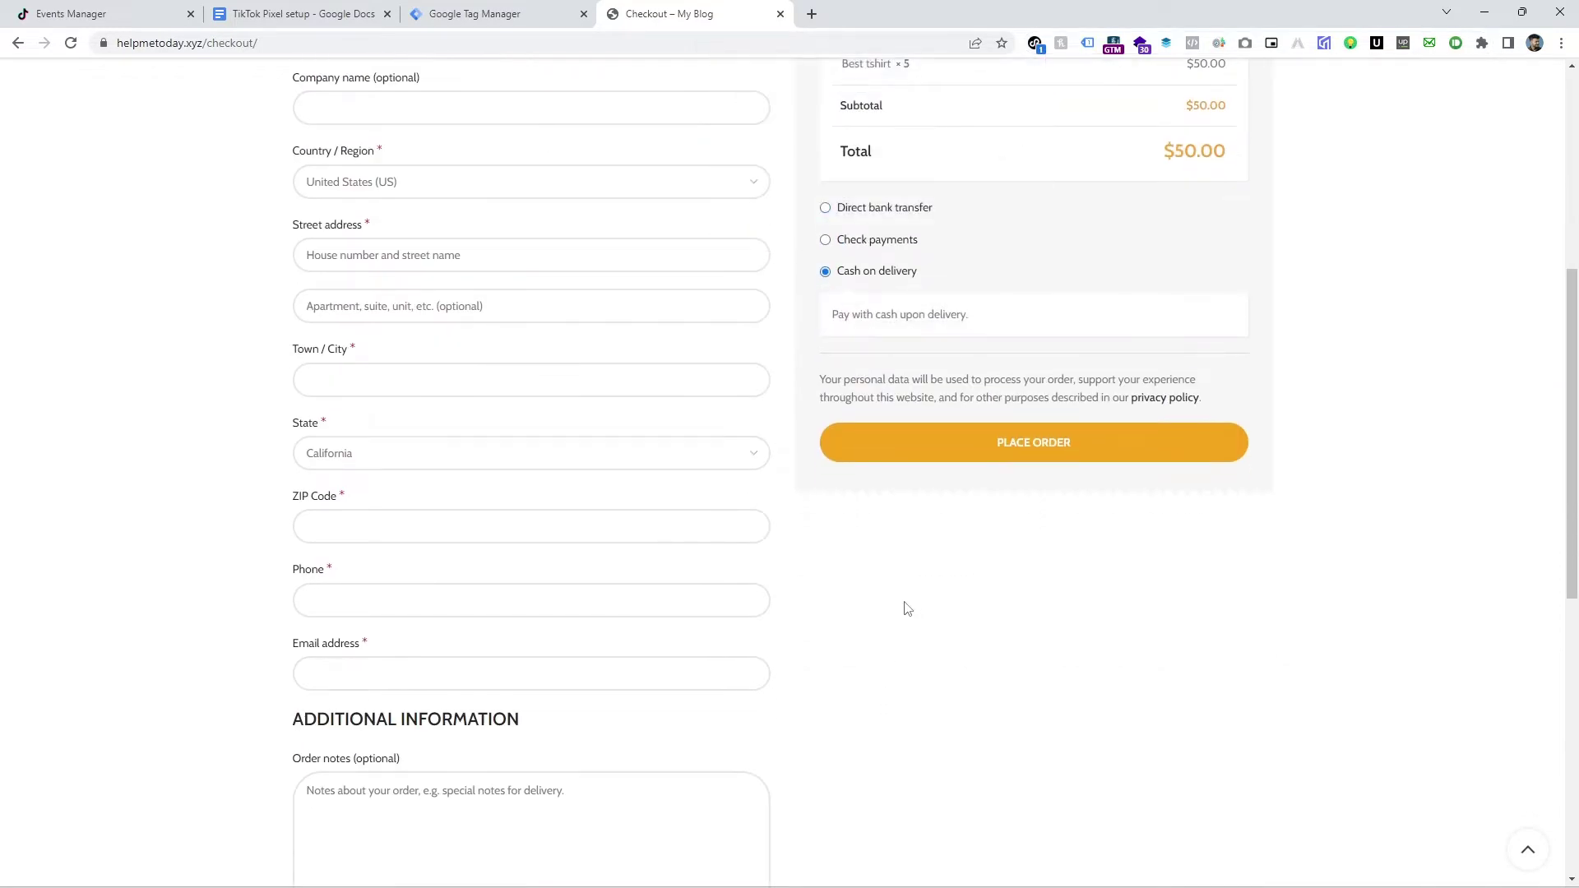
Launch preview mode from the Tags page of the helpmetoday.xyz container
{"action": "left_click", "coordinate": [551, 7]}
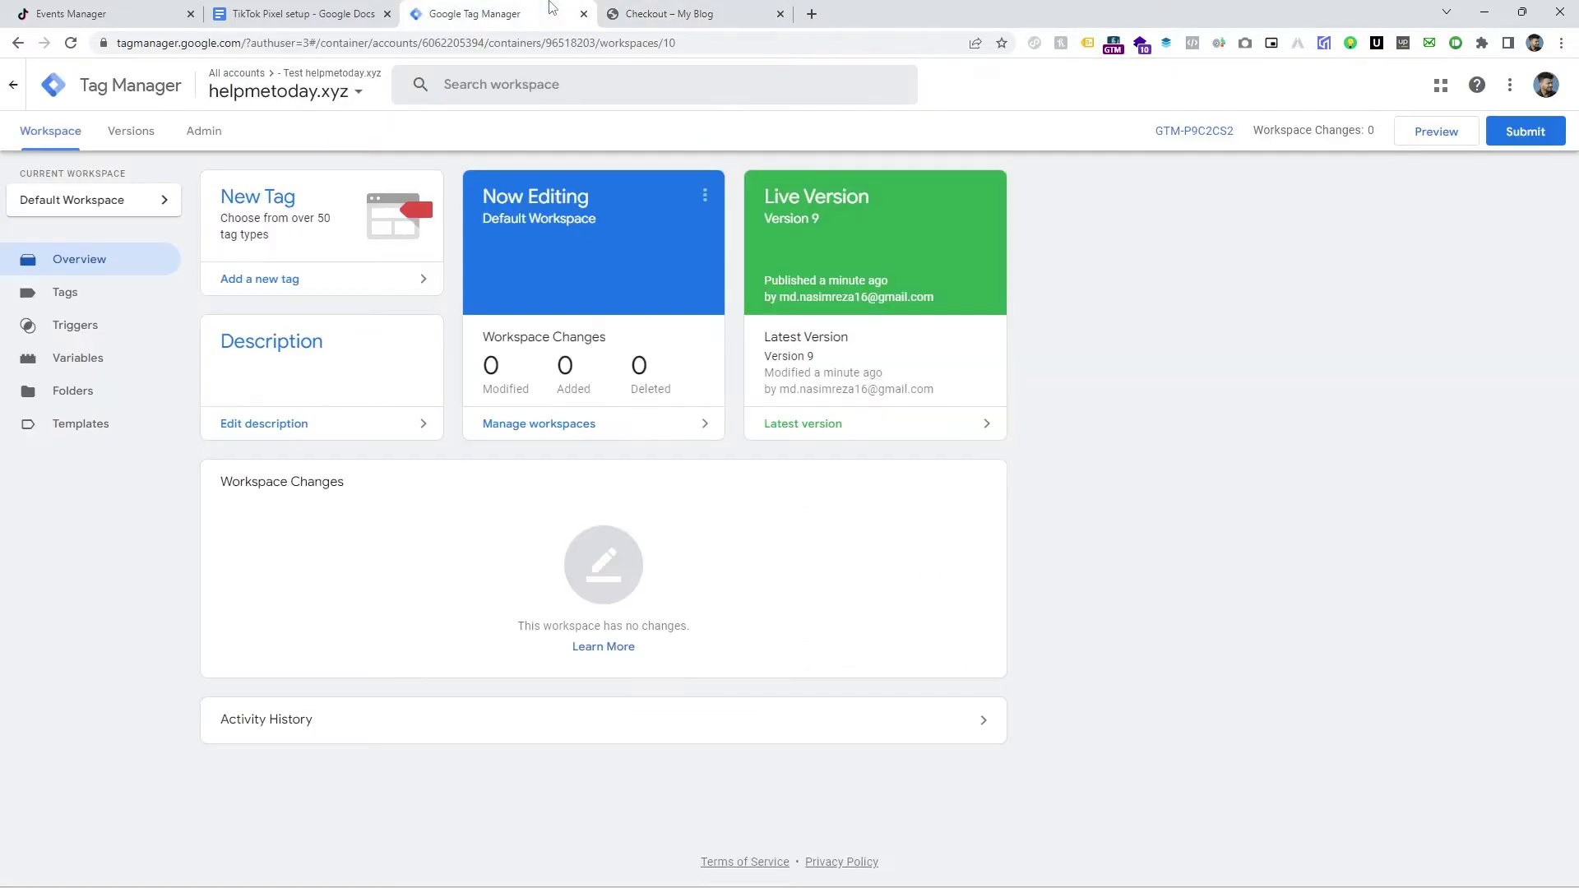
{"action": "left_click", "coordinate": [178, 295]}
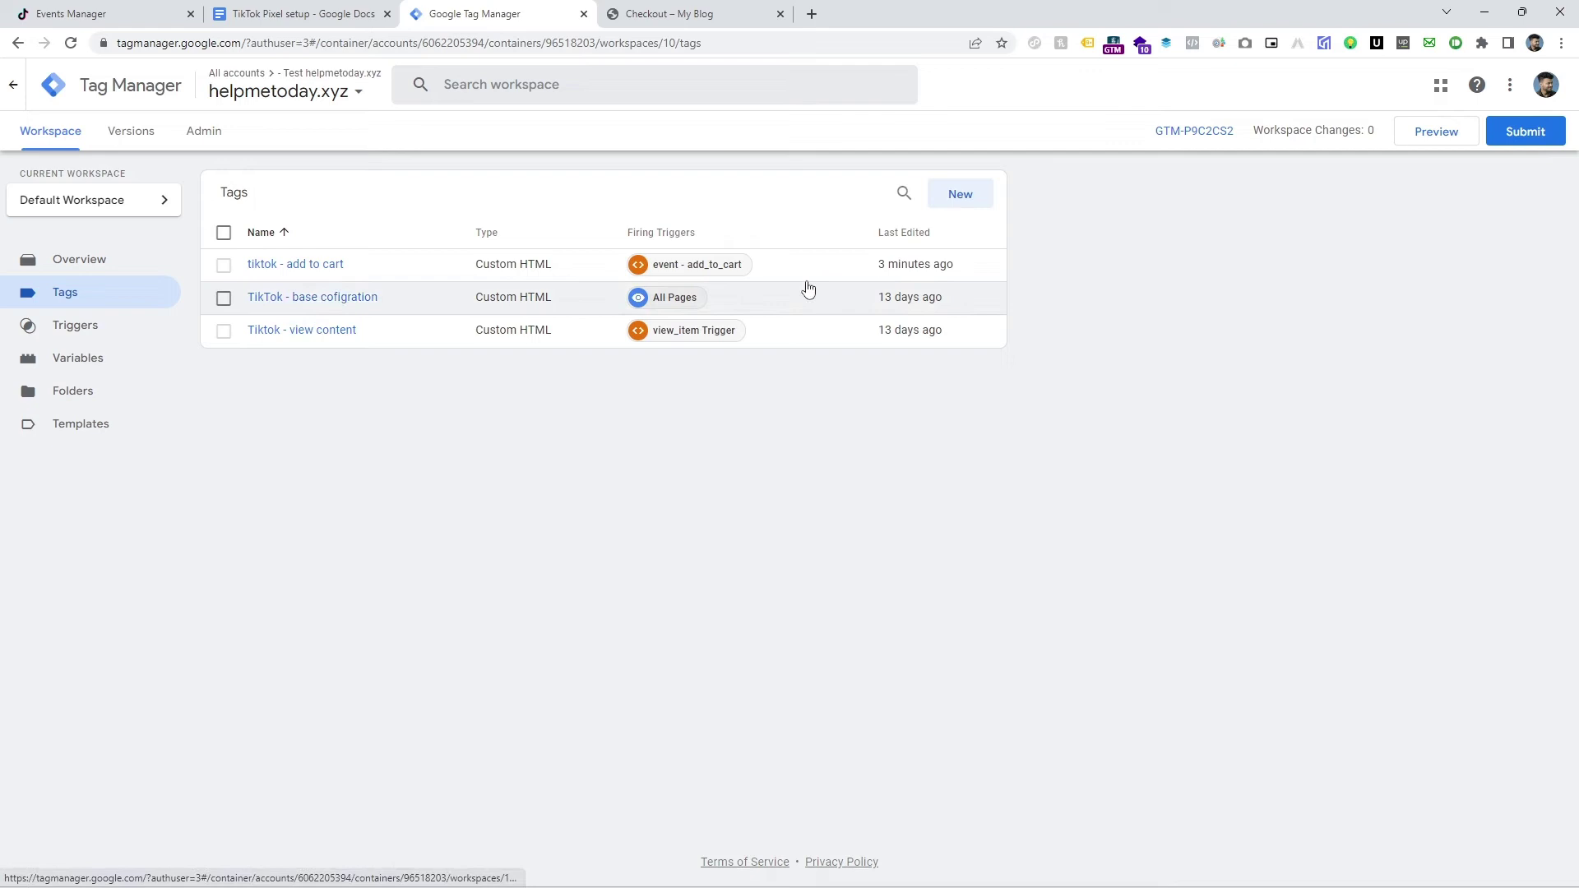
{"action": "left_click", "coordinate": [1447, 136]}
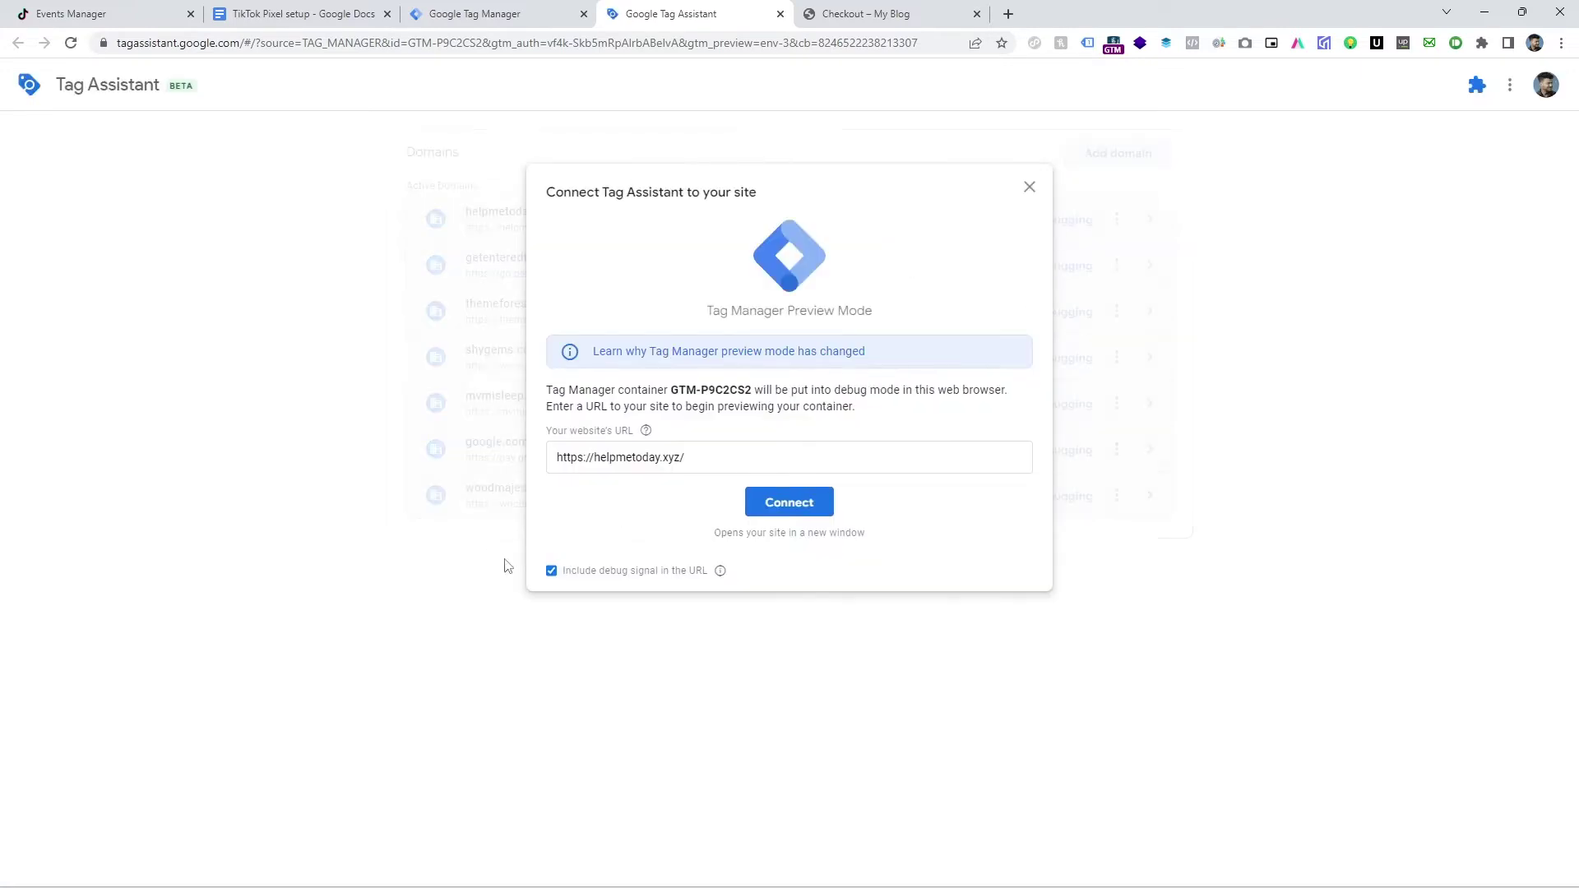
Connect Tag Assistant, add another Best tshirt (cart $60.00), and proceed to checkout
{"action": "left_click", "coordinate": [767, 508]}
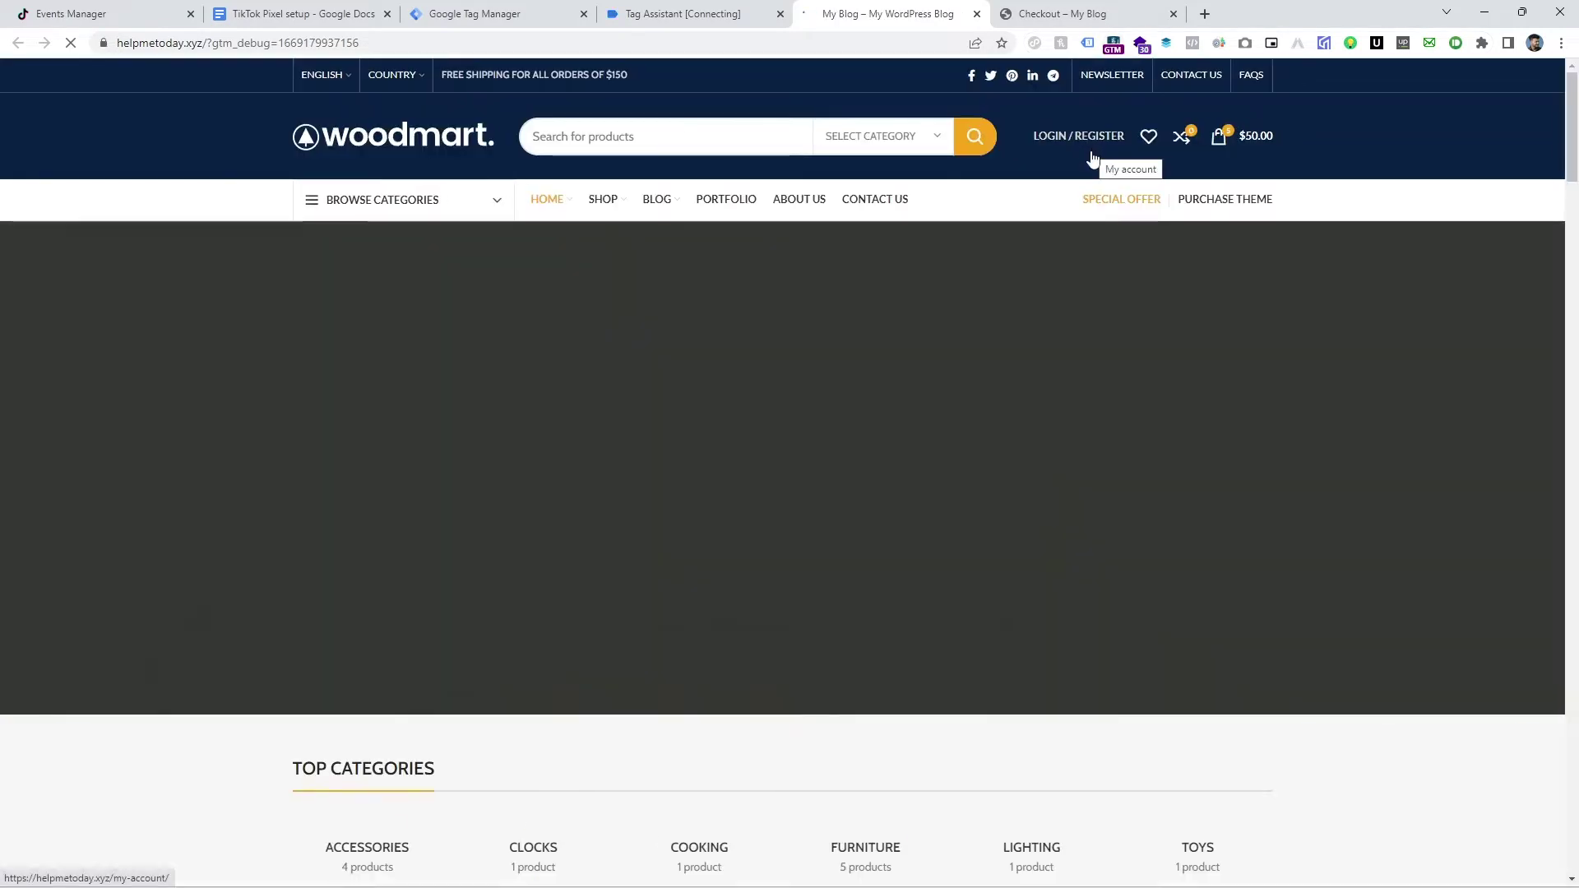
{"action": "scroll", "coordinate": [973, 445], "scroll_direction": "down", "scroll_amount": 5}
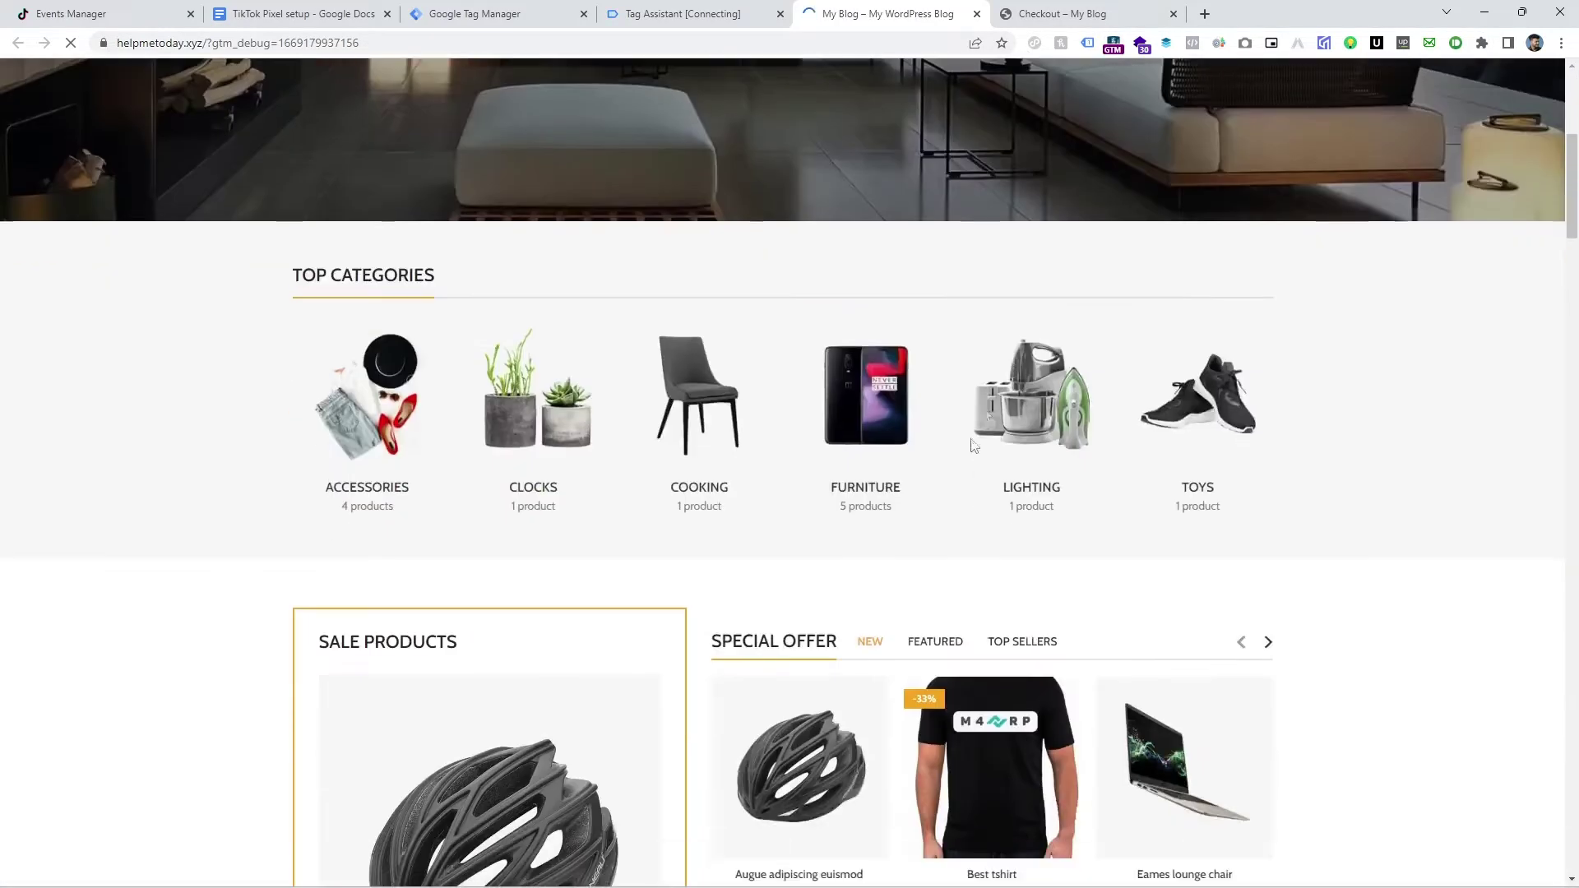
{"action": "left_click", "coordinate": [1012, 757]}
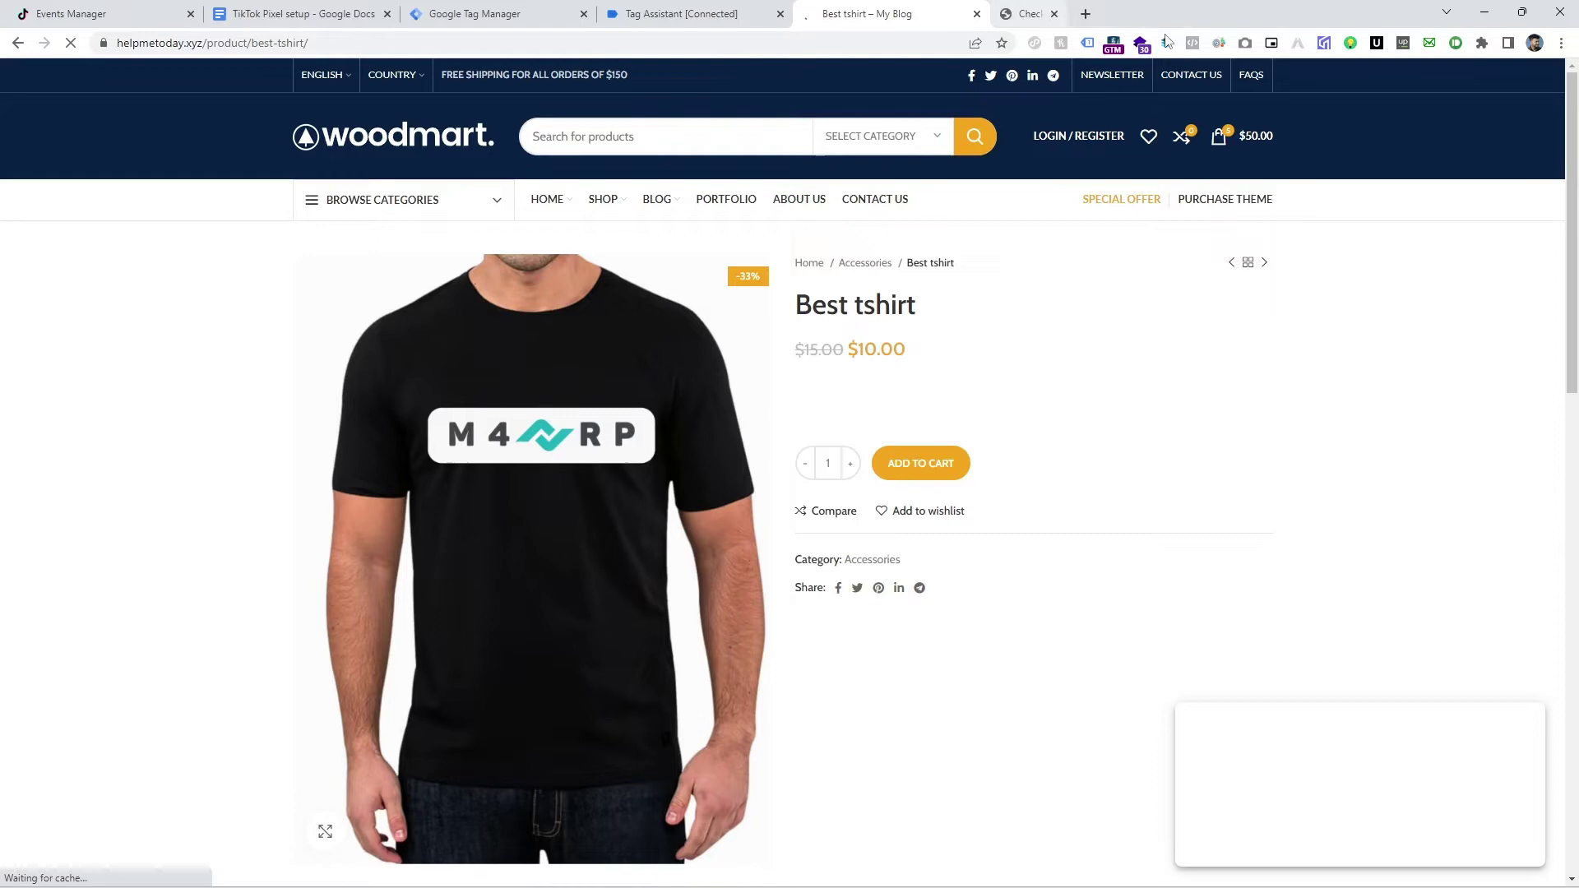
{"action": "left_click", "coordinate": [929, 466]}
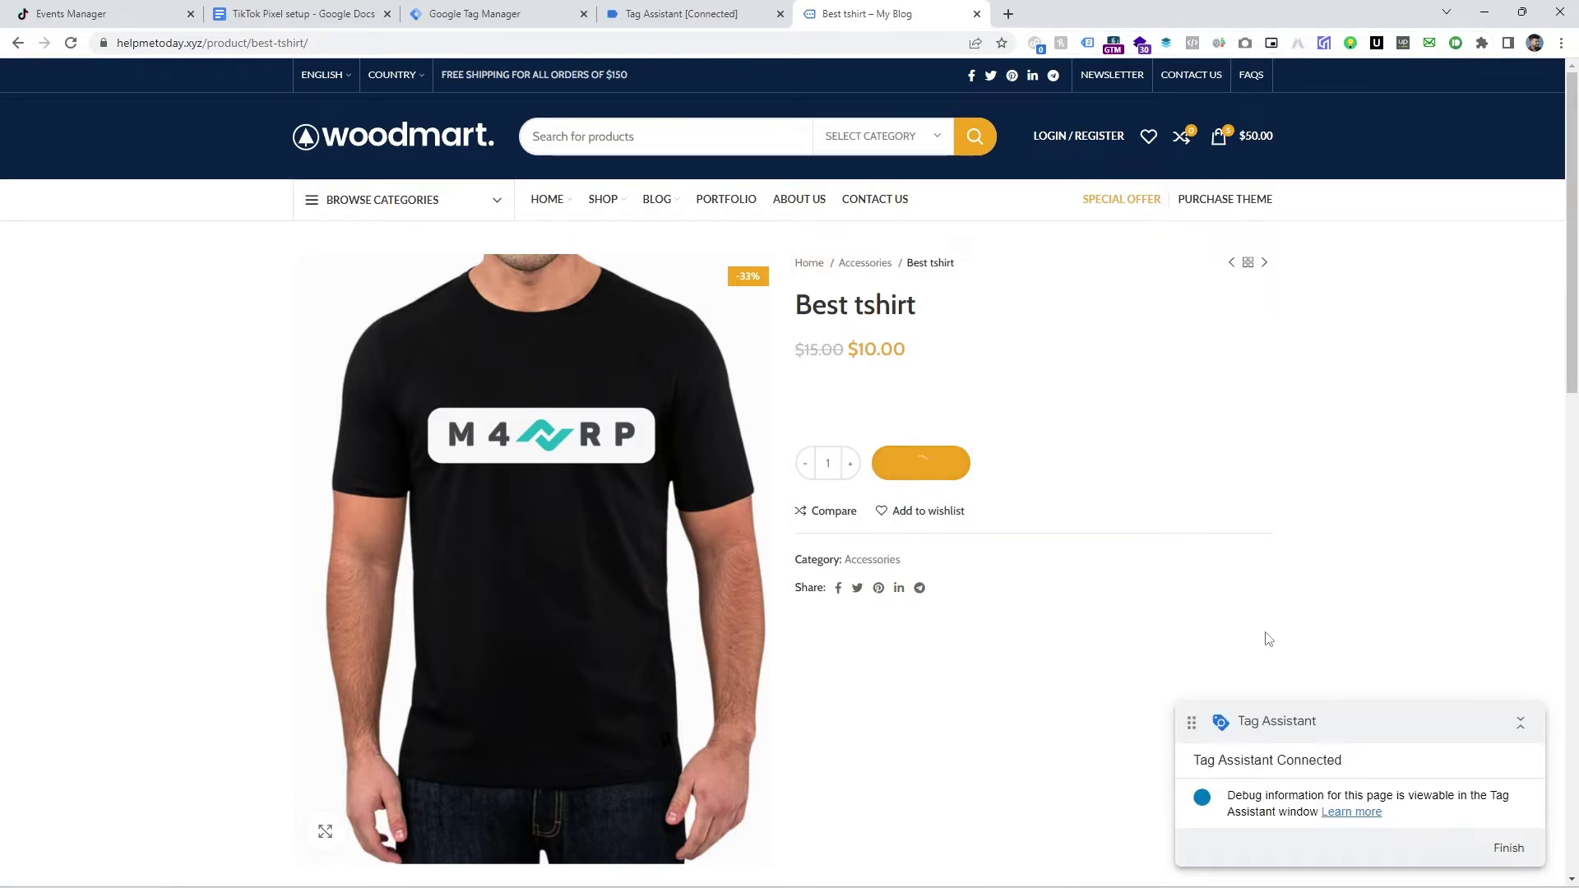
{"action": "left_click_drag", "start_coordinate": [1286, 715], "coordinate": [667, 666]}
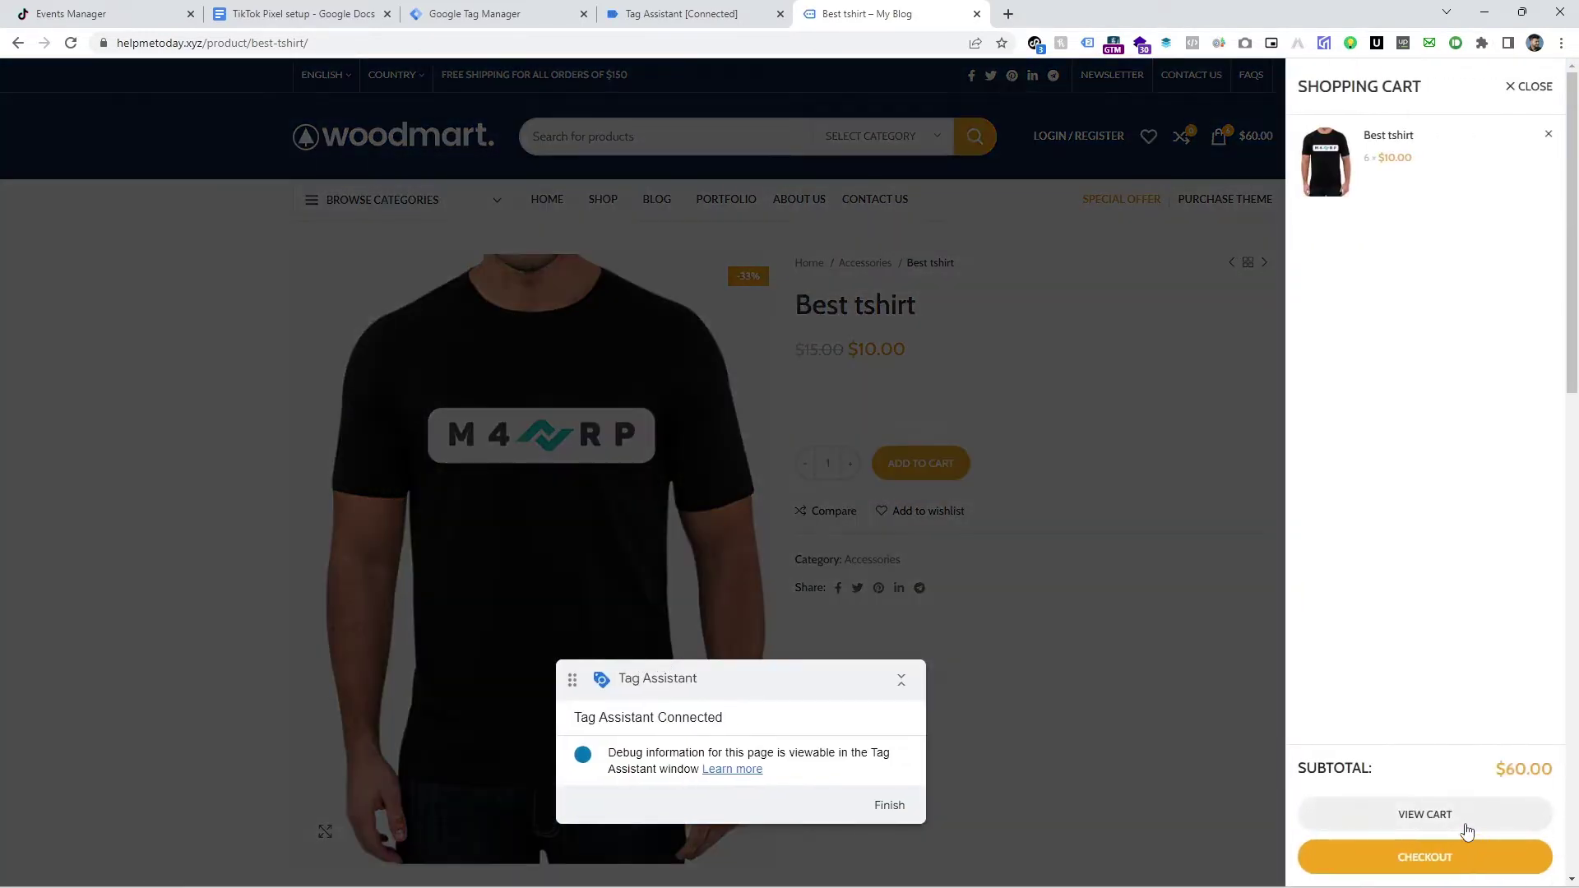
{"action": "left_click", "coordinate": [1452, 856]}
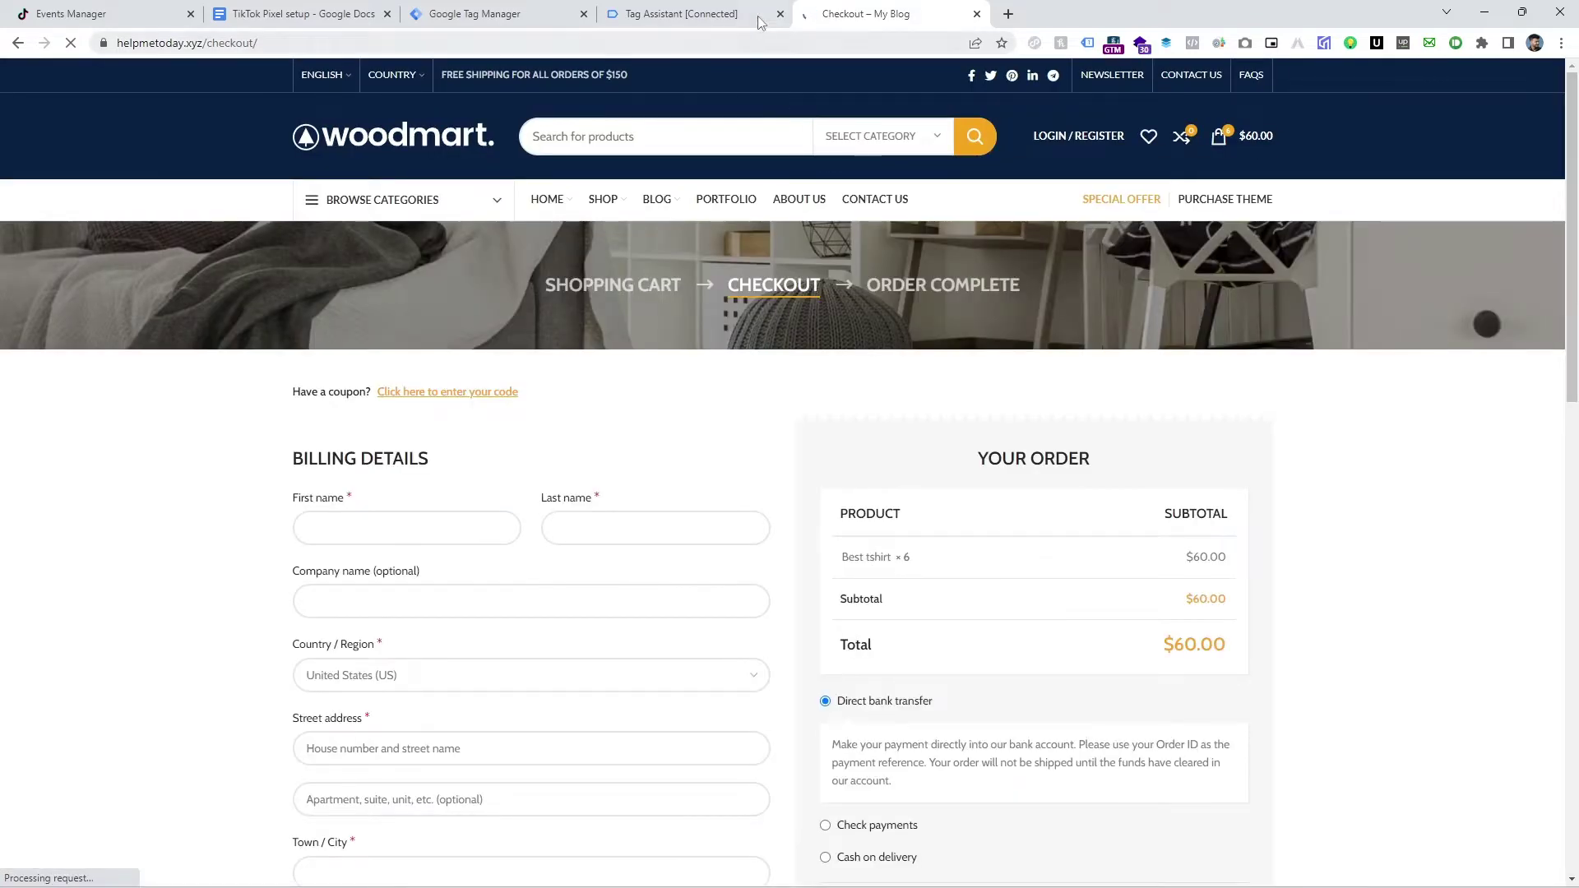
Open the begin_checkout event and expand its dataLayer push (USD, value 60, Best tshirt ×6)
{"action": "left_click", "coordinate": [759, 22]}
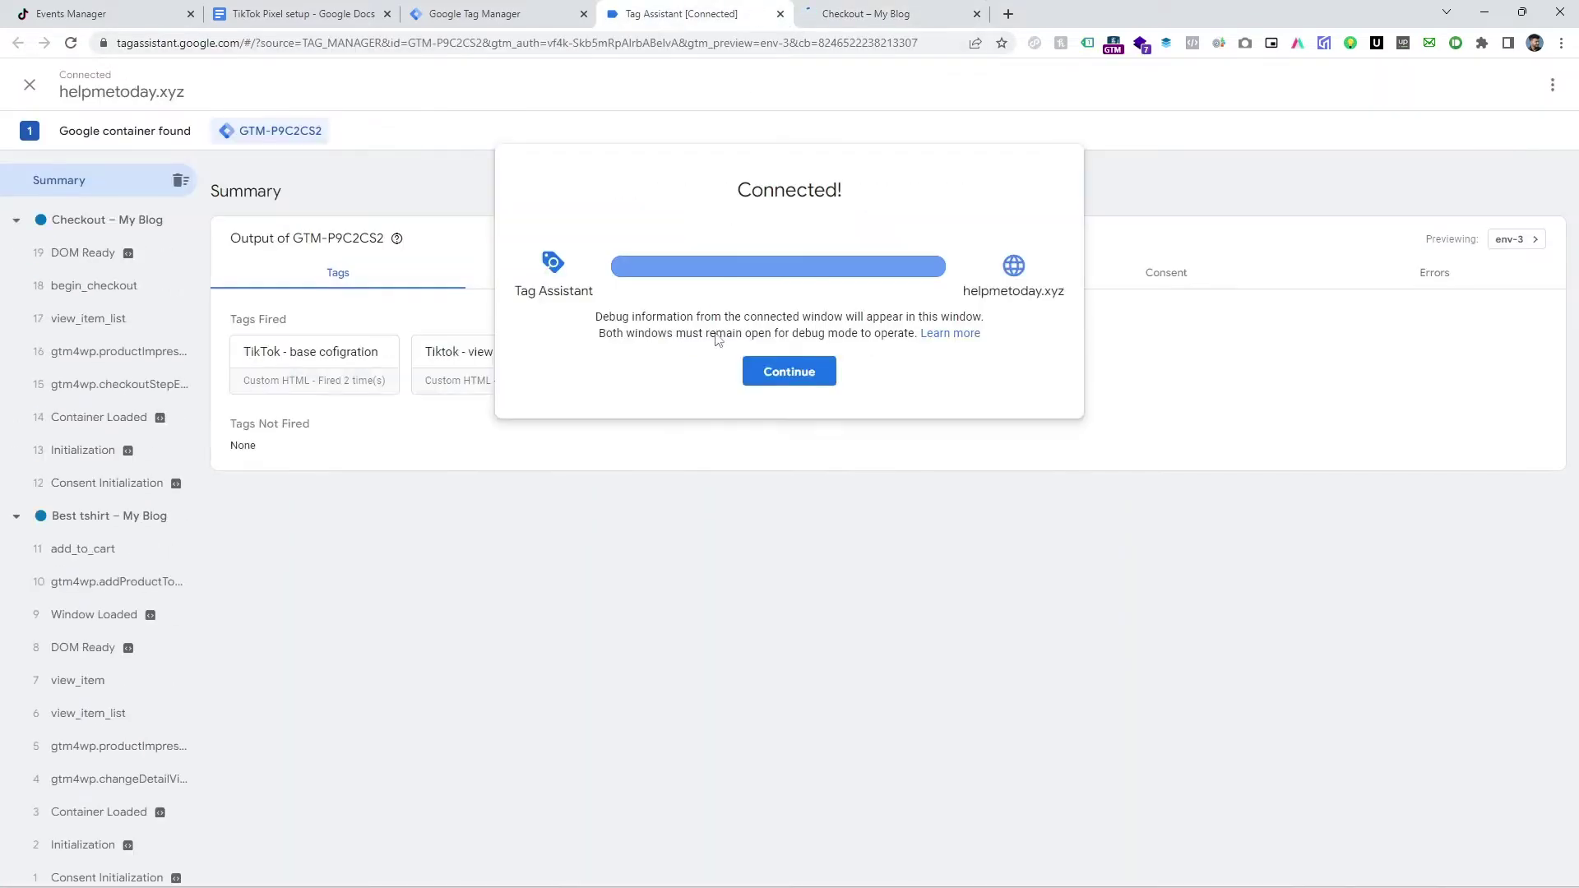
{"action": "left_click", "coordinate": [789, 372]}
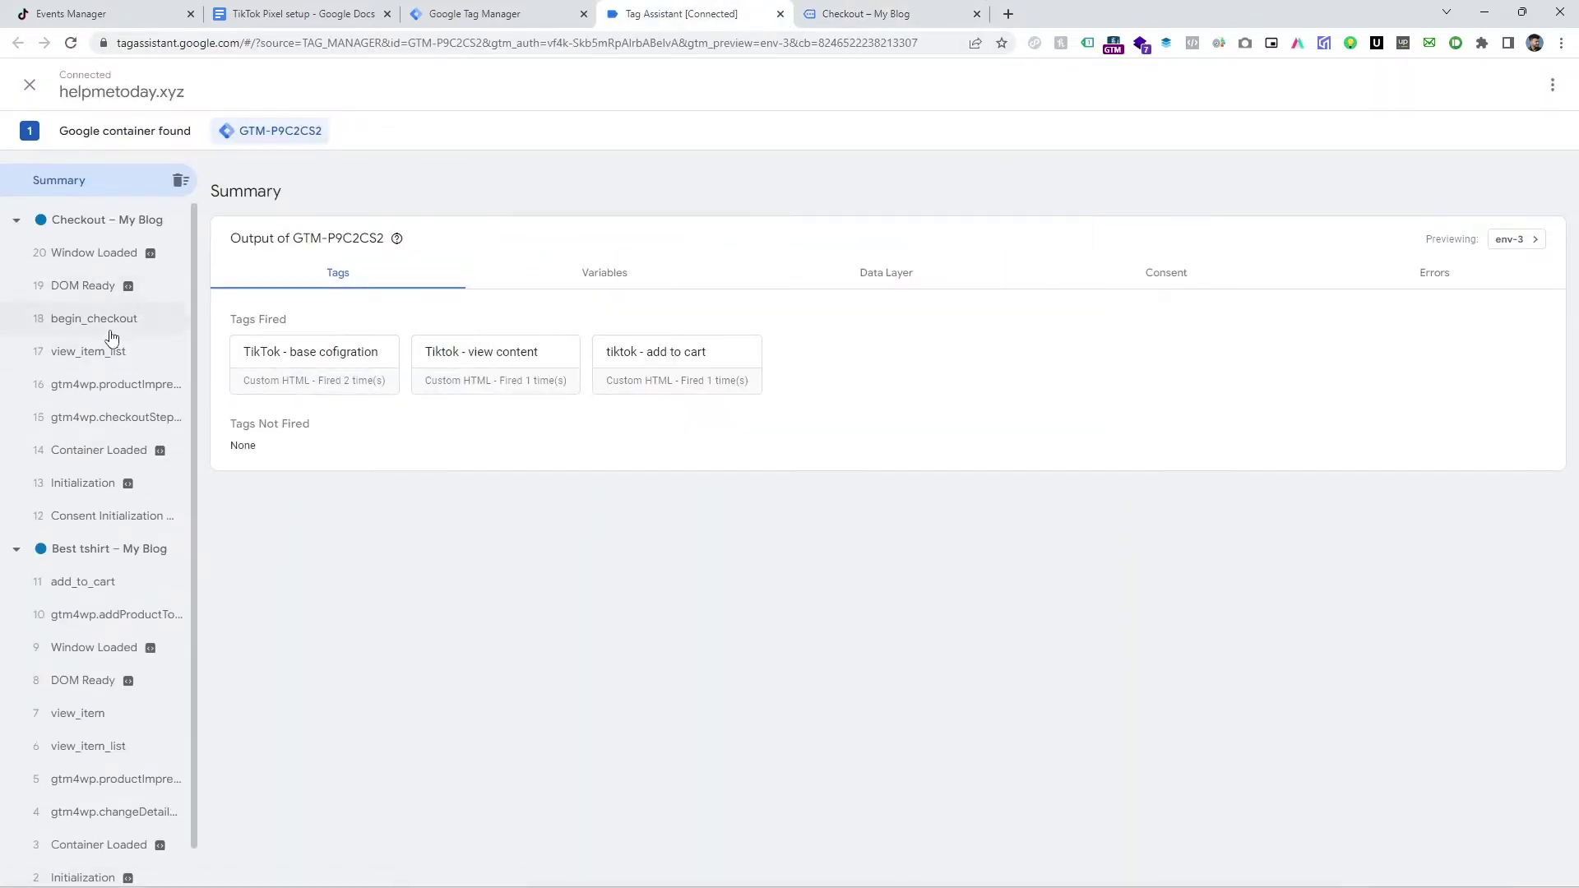
{"action": "left_click", "coordinate": [111, 327]}
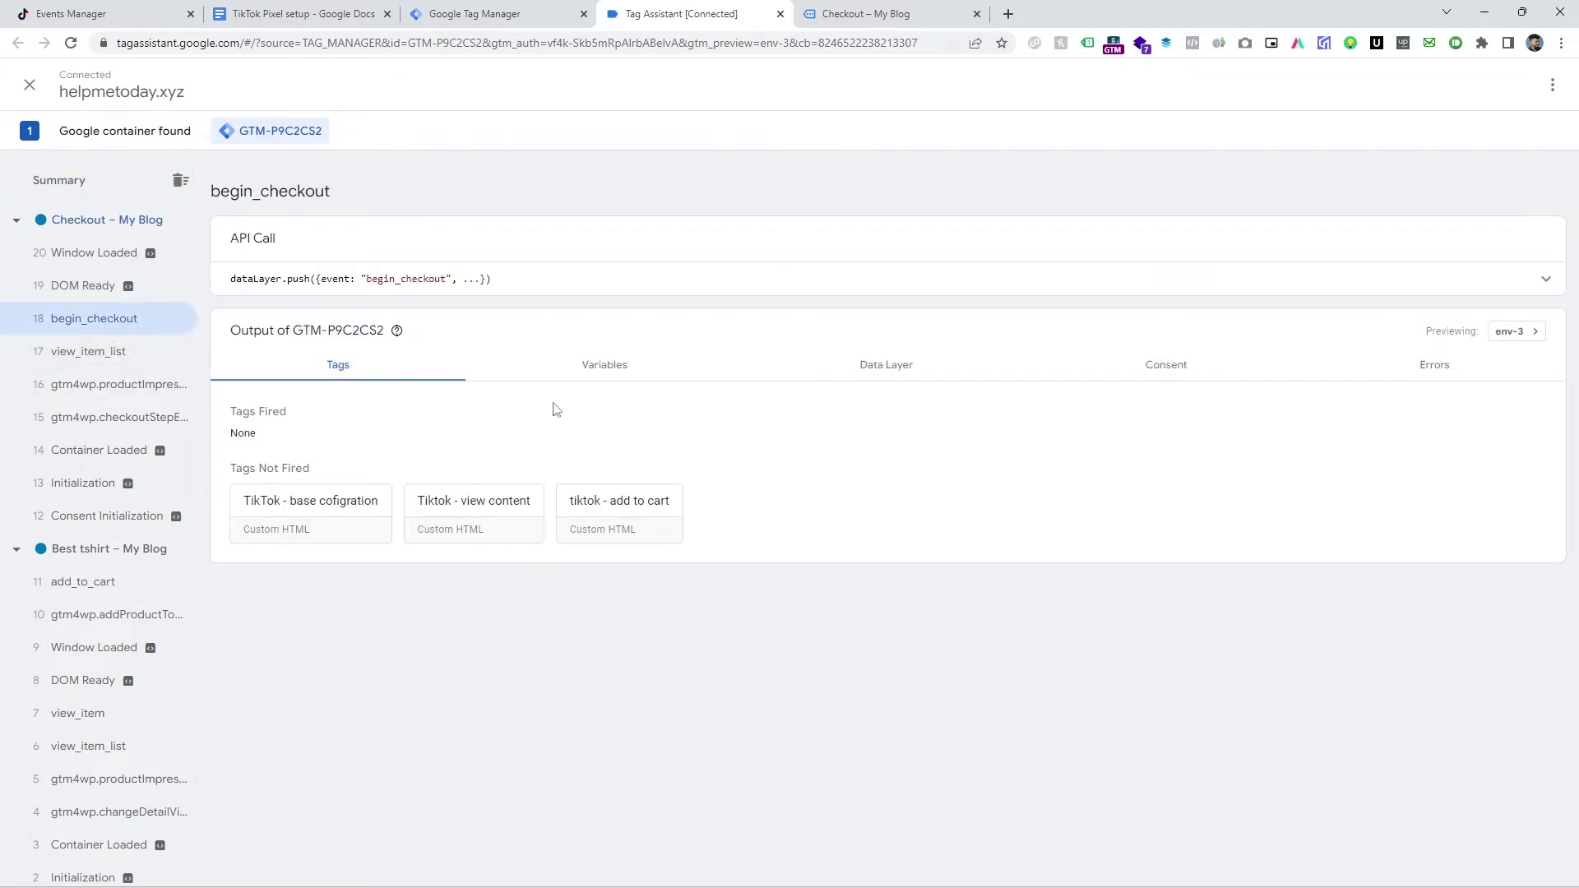
{"action": "double_click", "coordinate": [399, 280]}
{"action": "left_click", "coordinate": [506, 293]}
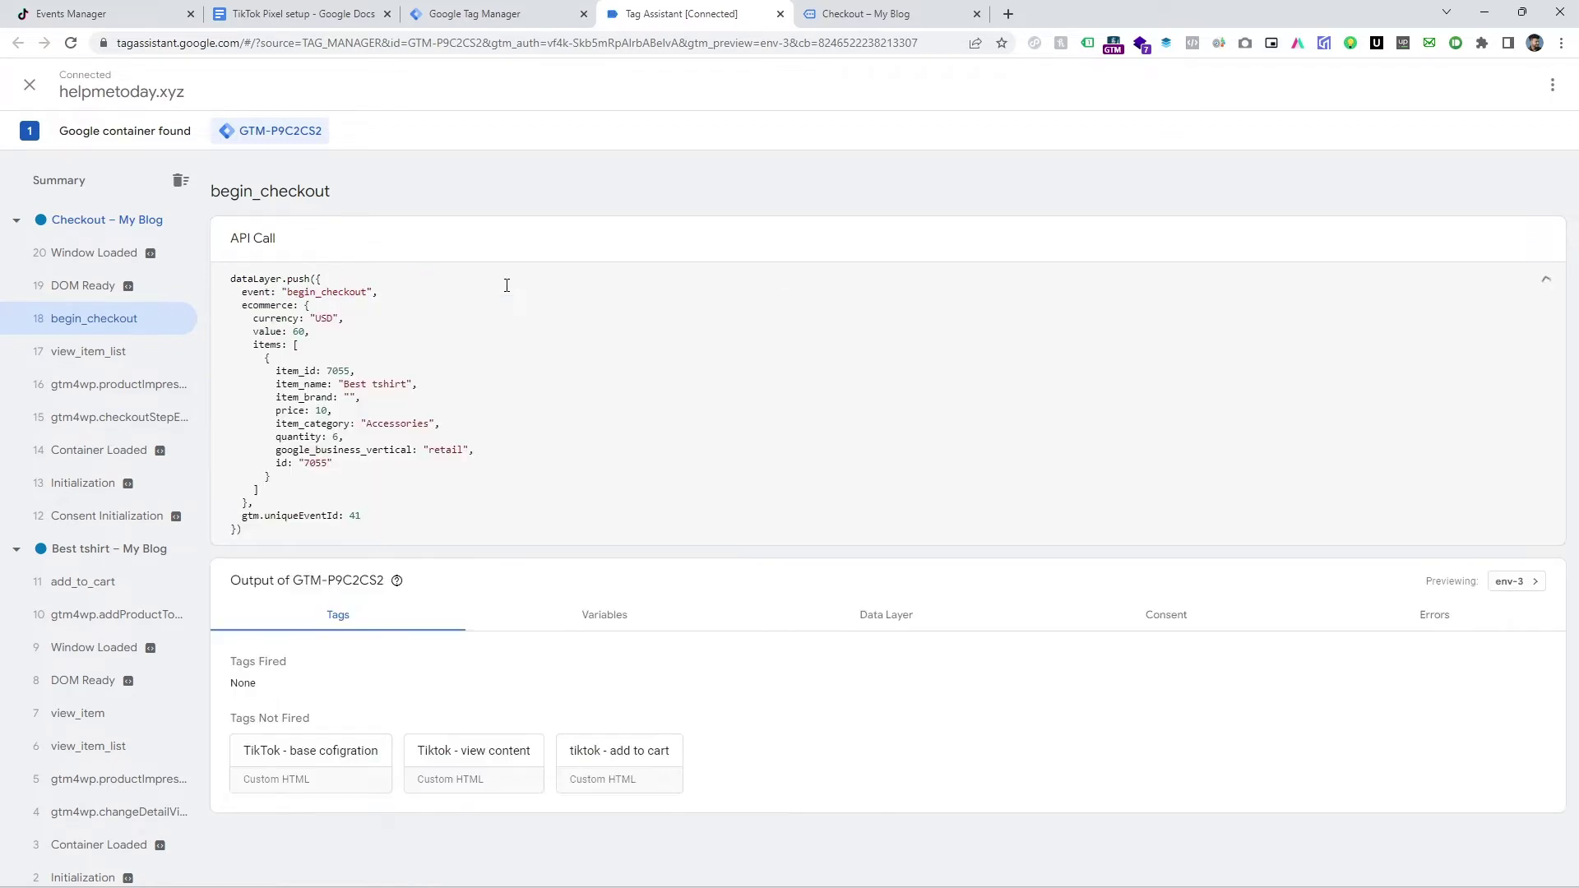
{"action": "left_click_drag", "start_coordinate": [233, 282], "coordinate": [311, 508]}
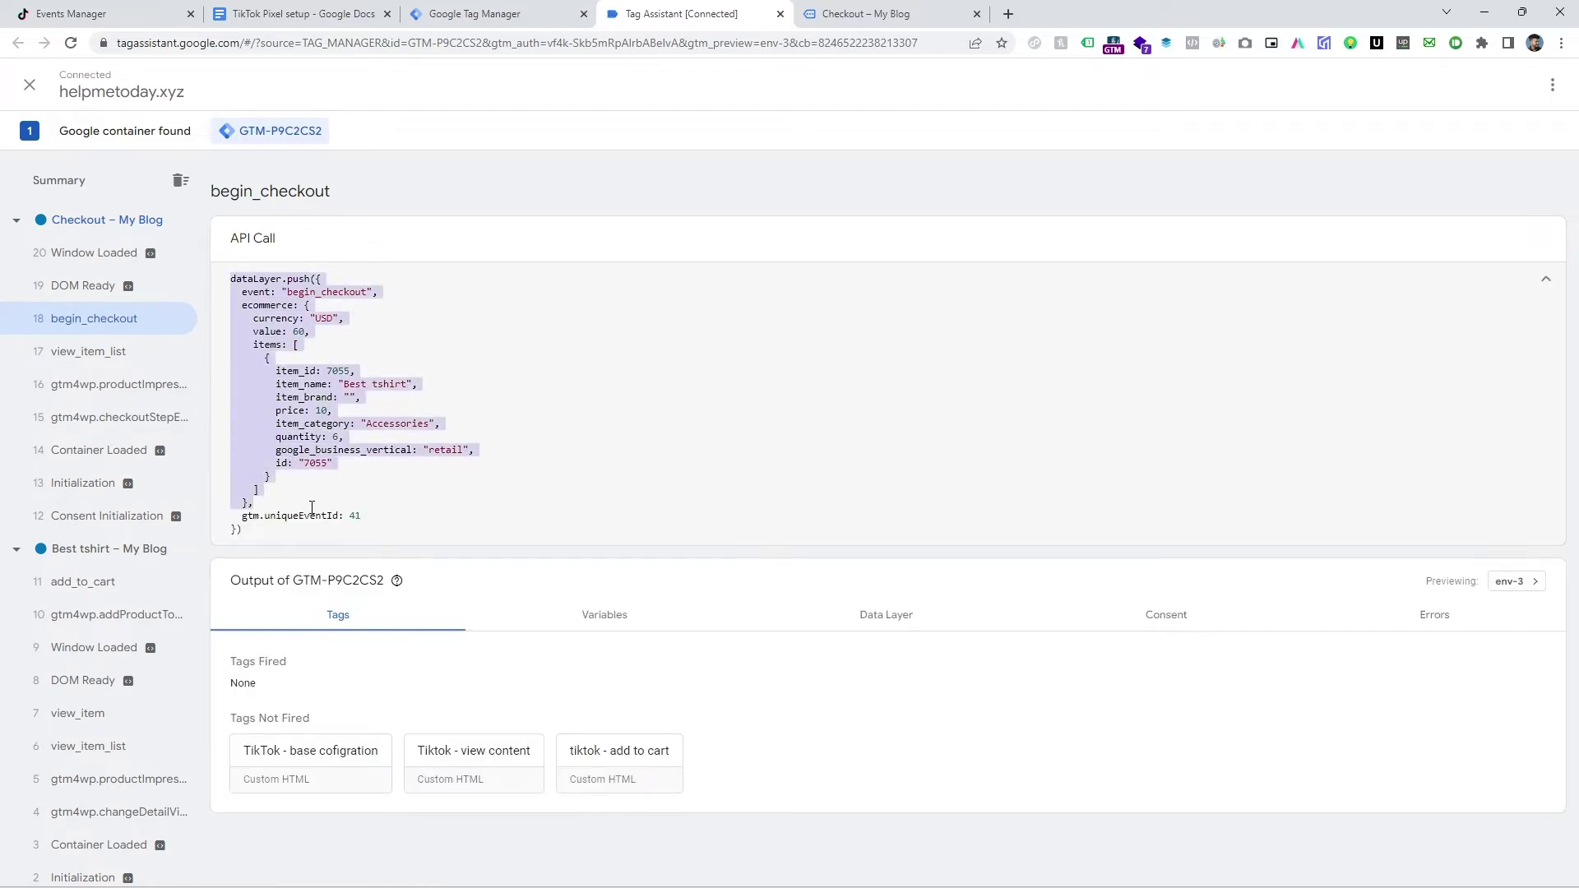
{"action": "left_click", "coordinate": [483, 364]}
{"action": "double_click", "coordinate": [318, 292]}
{"action": "key", "text": "ctrl+c"}
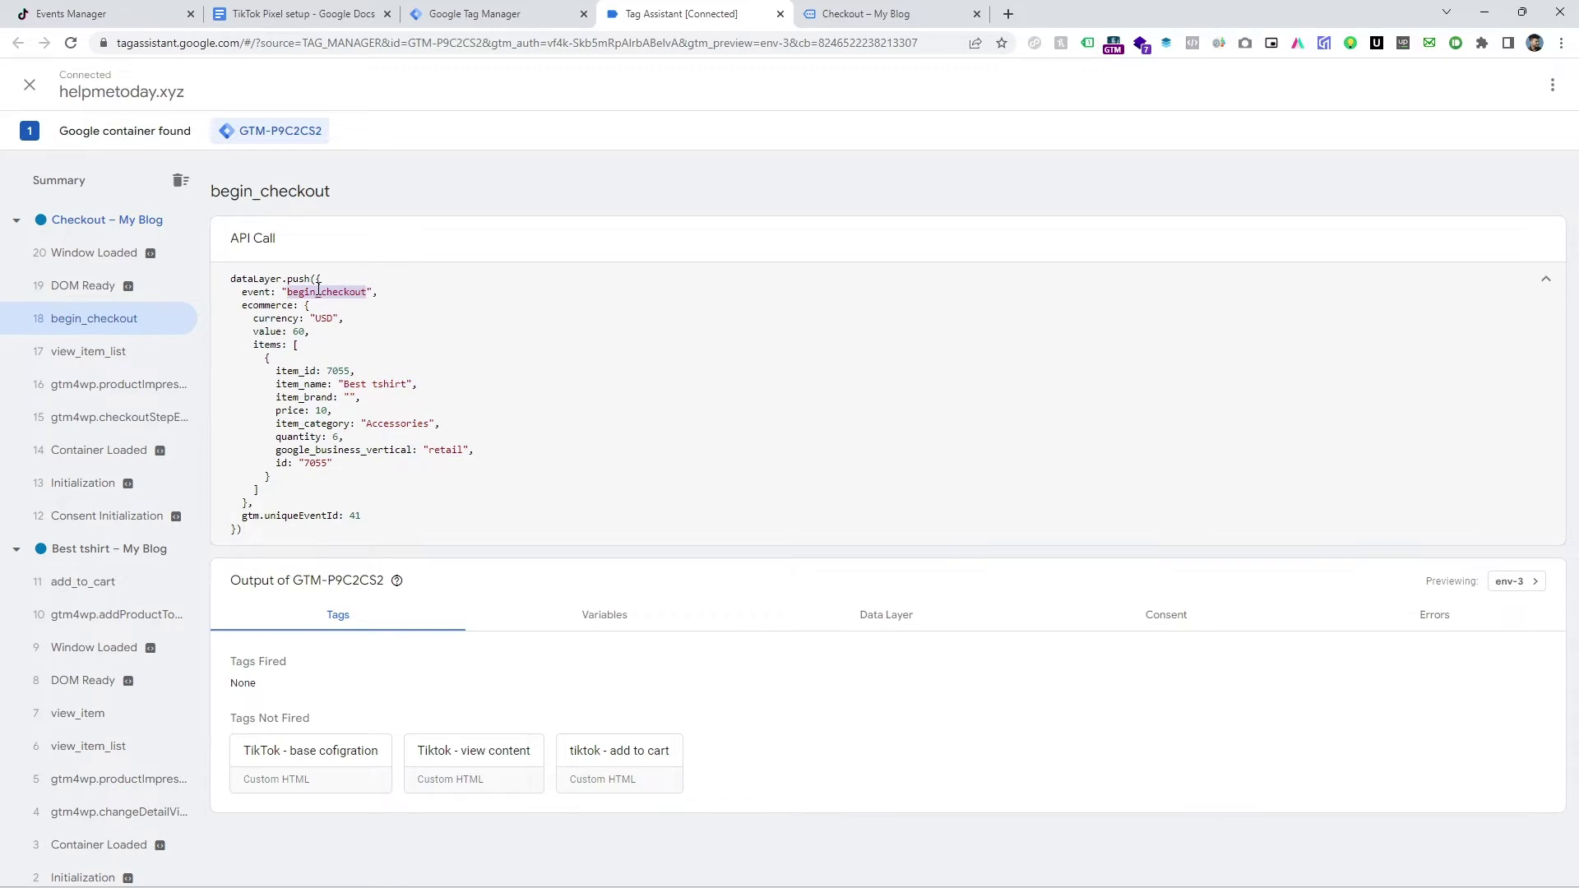
Start a new trigger of type Custom Event
{"action": "left_click", "coordinate": [464, 13]}
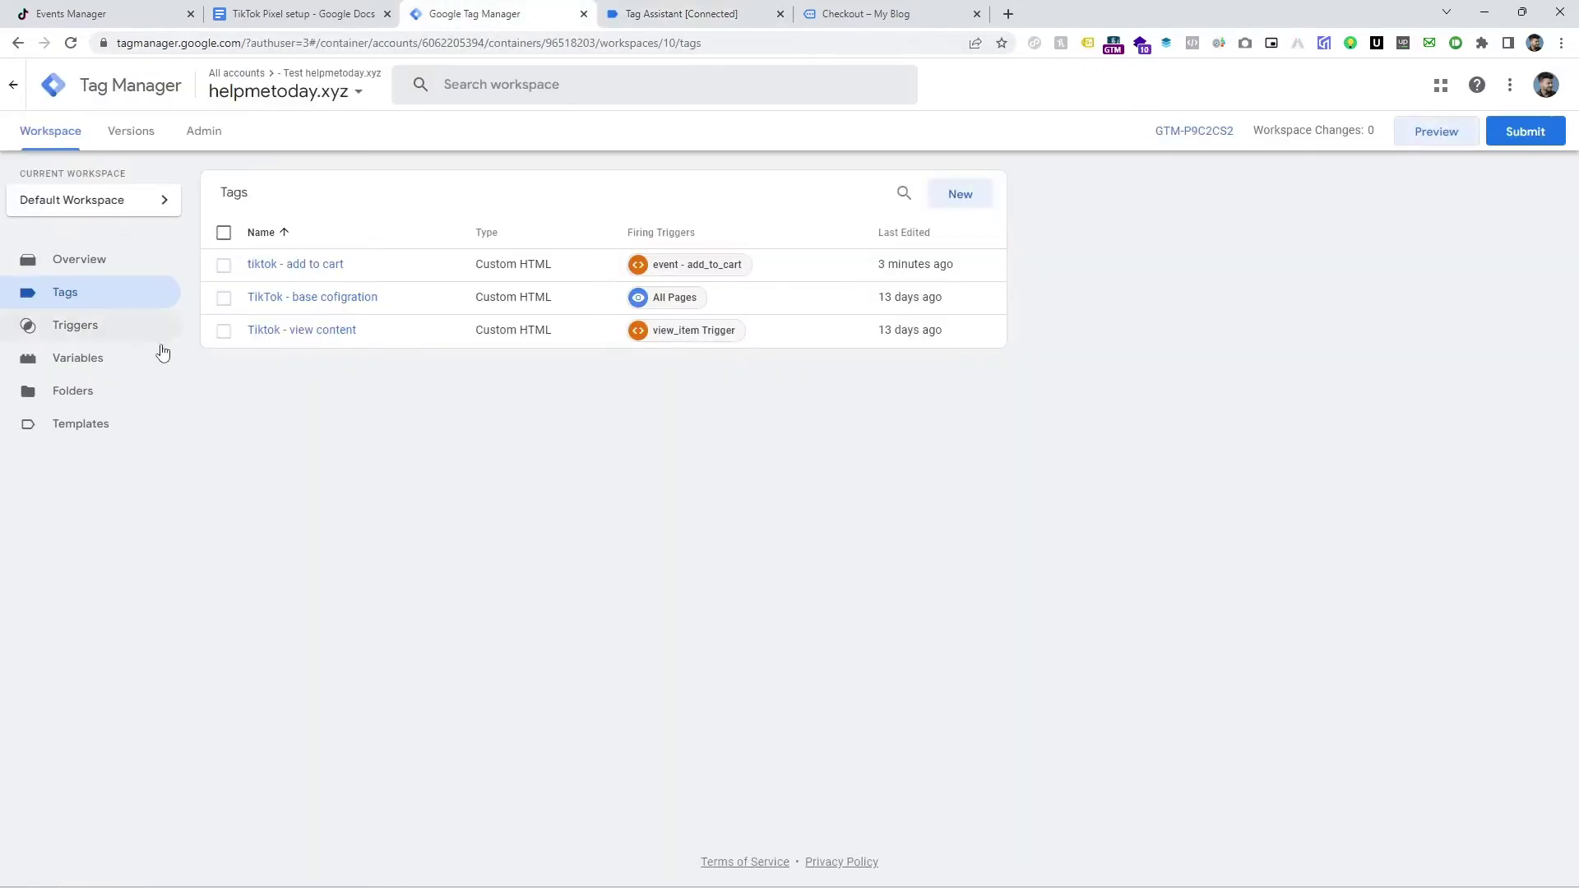
{"action": "left_click", "coordinate": [124, 330]}
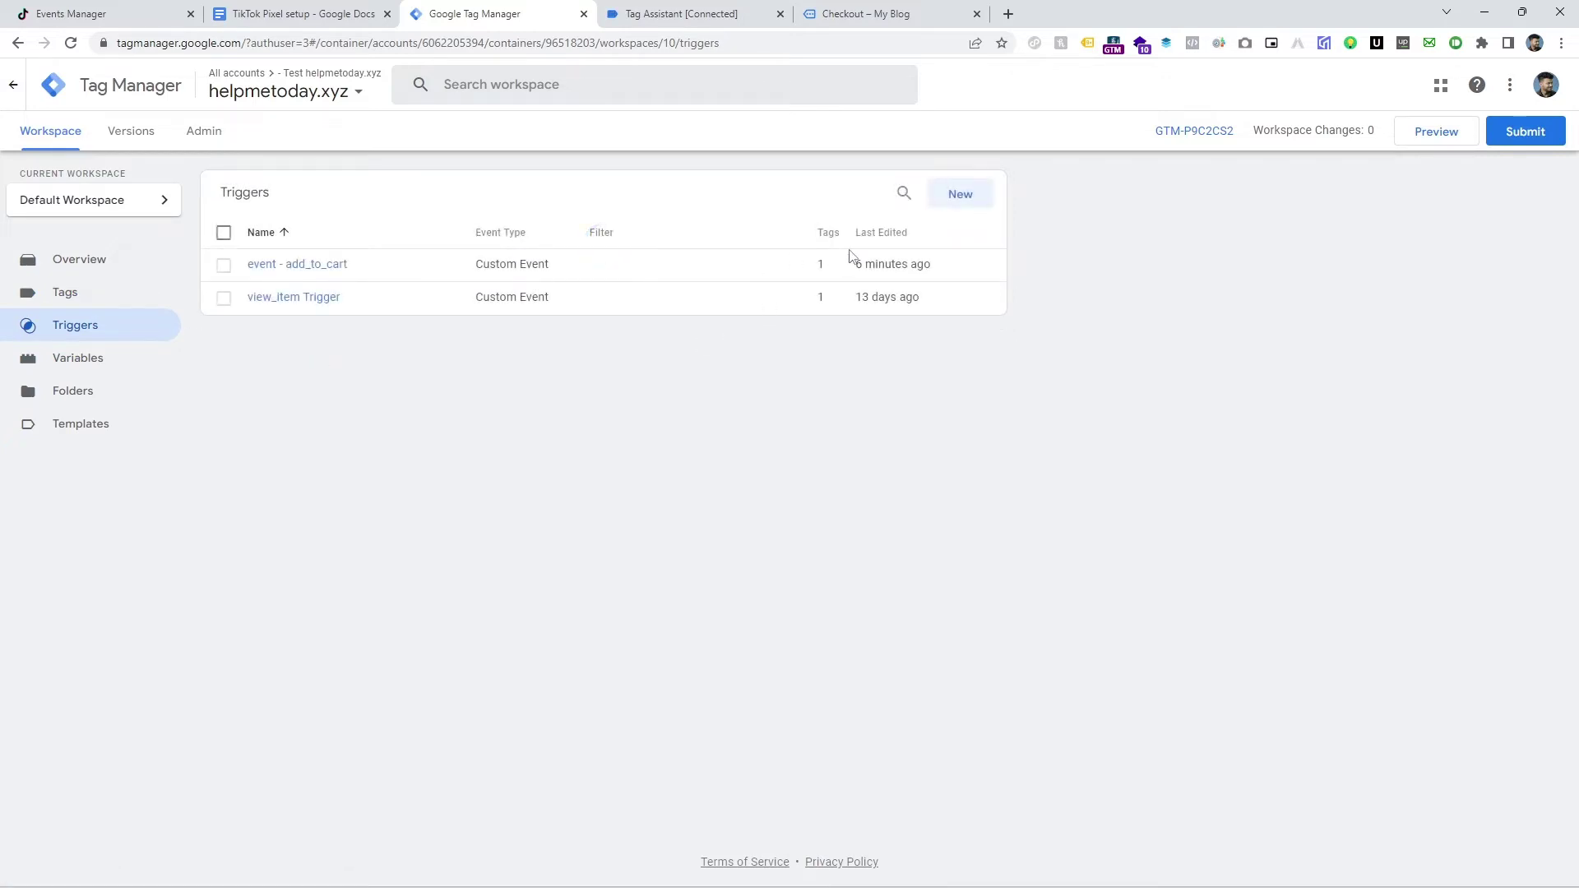
{"action": "left_click", "coordinate": [948, 200]}
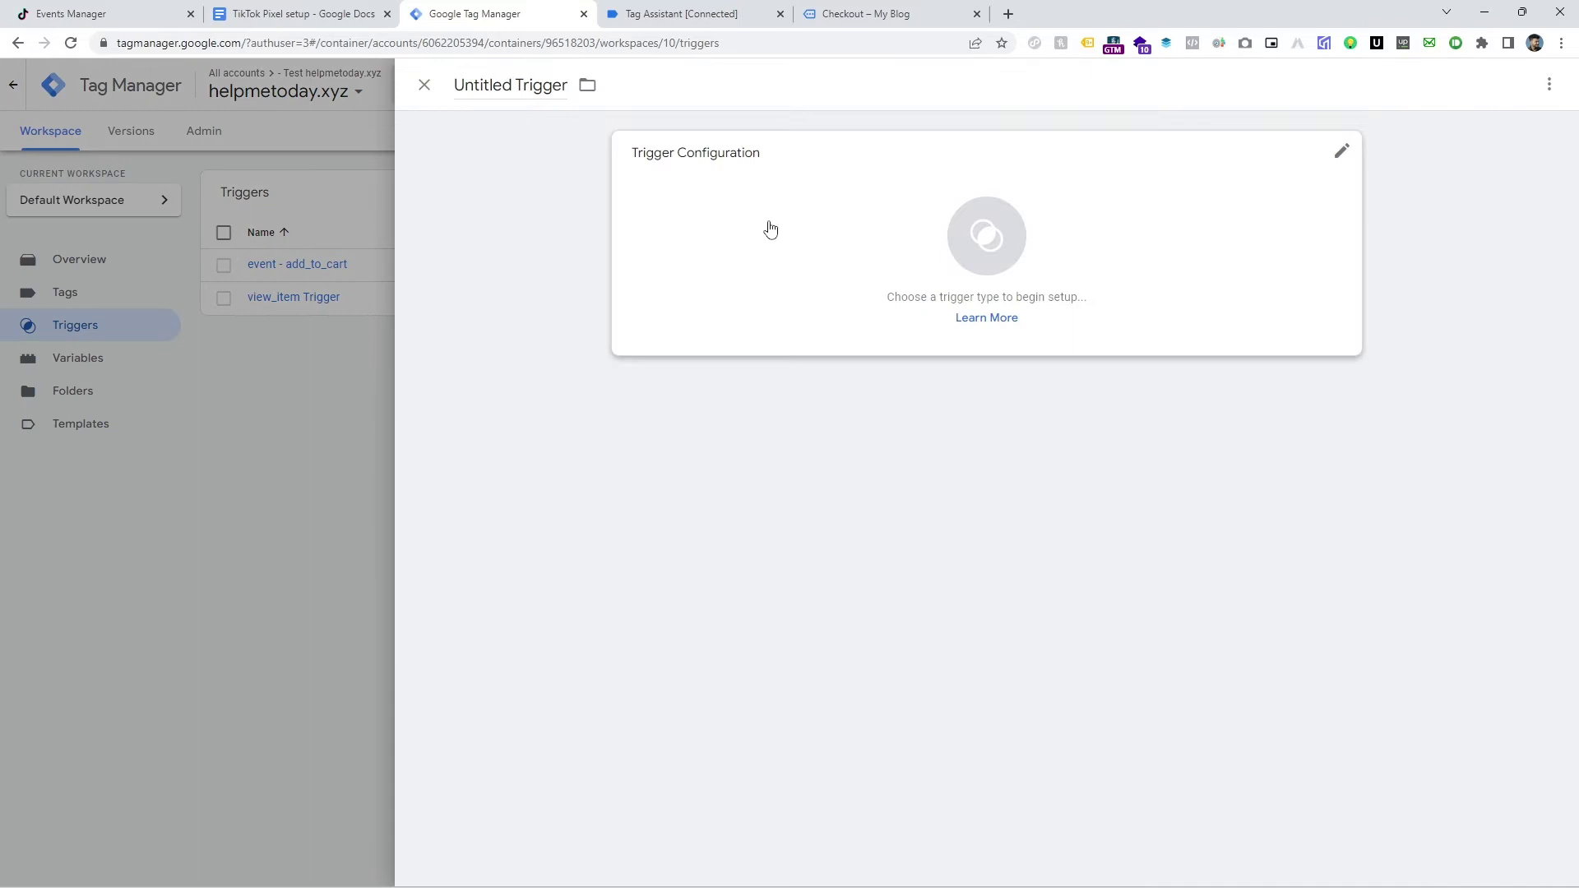
{"action": "left_click", "coordinate": [849, 287]}
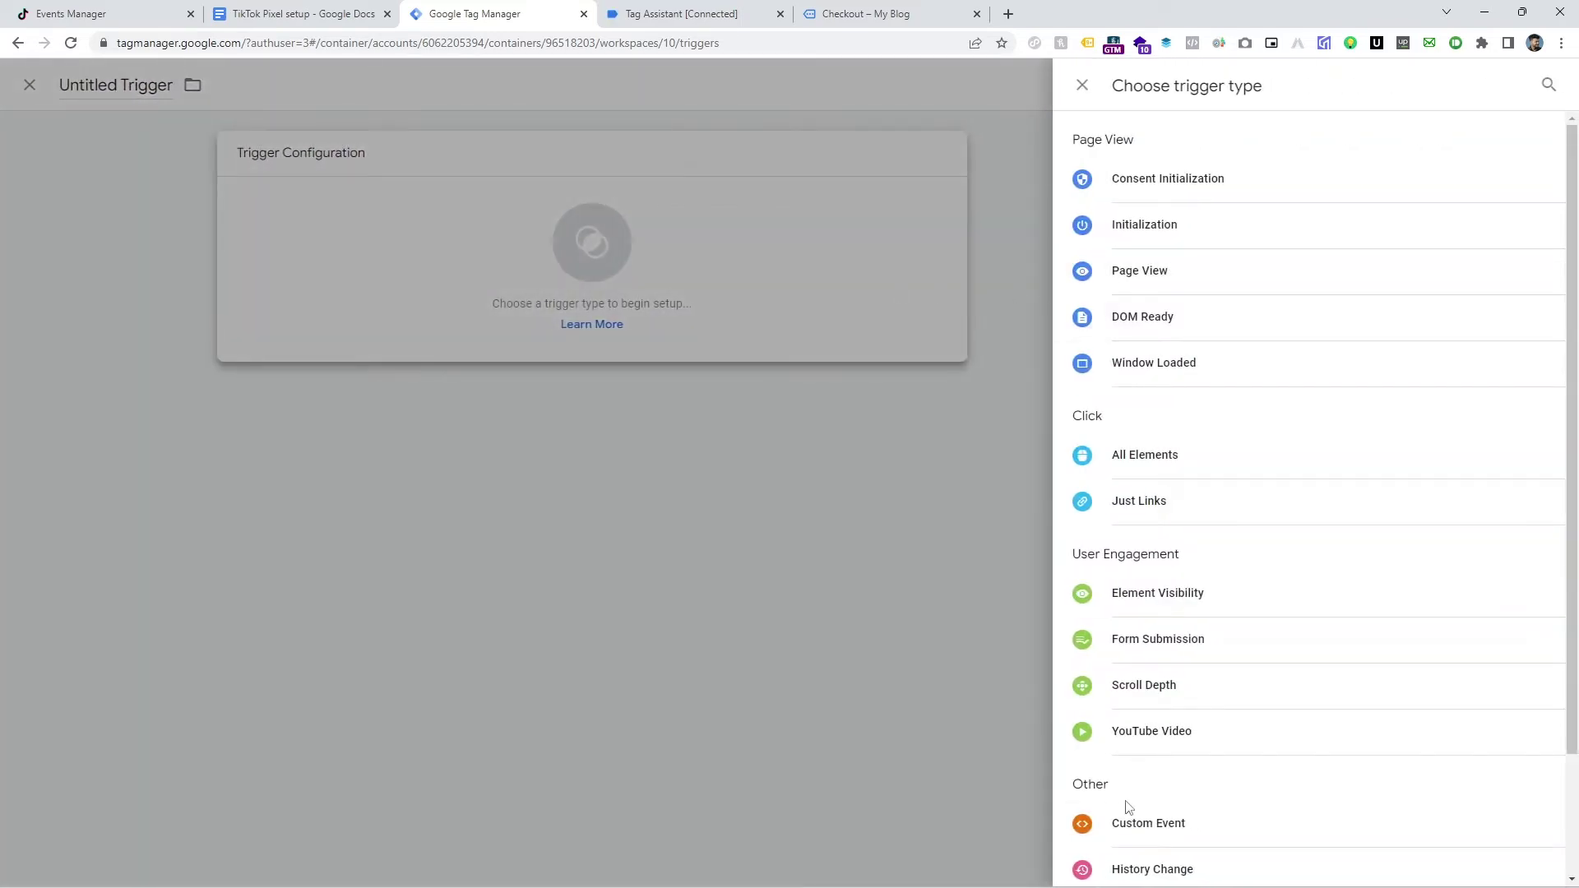
{"action": "left_click", "coordinate": [1127, 821]}
Set the event name and trigger title to begin_checkout and save it
{"action": "left_click", "coordinate": [683, 318]}
{"action": "key", "text": "ctrl+v"}
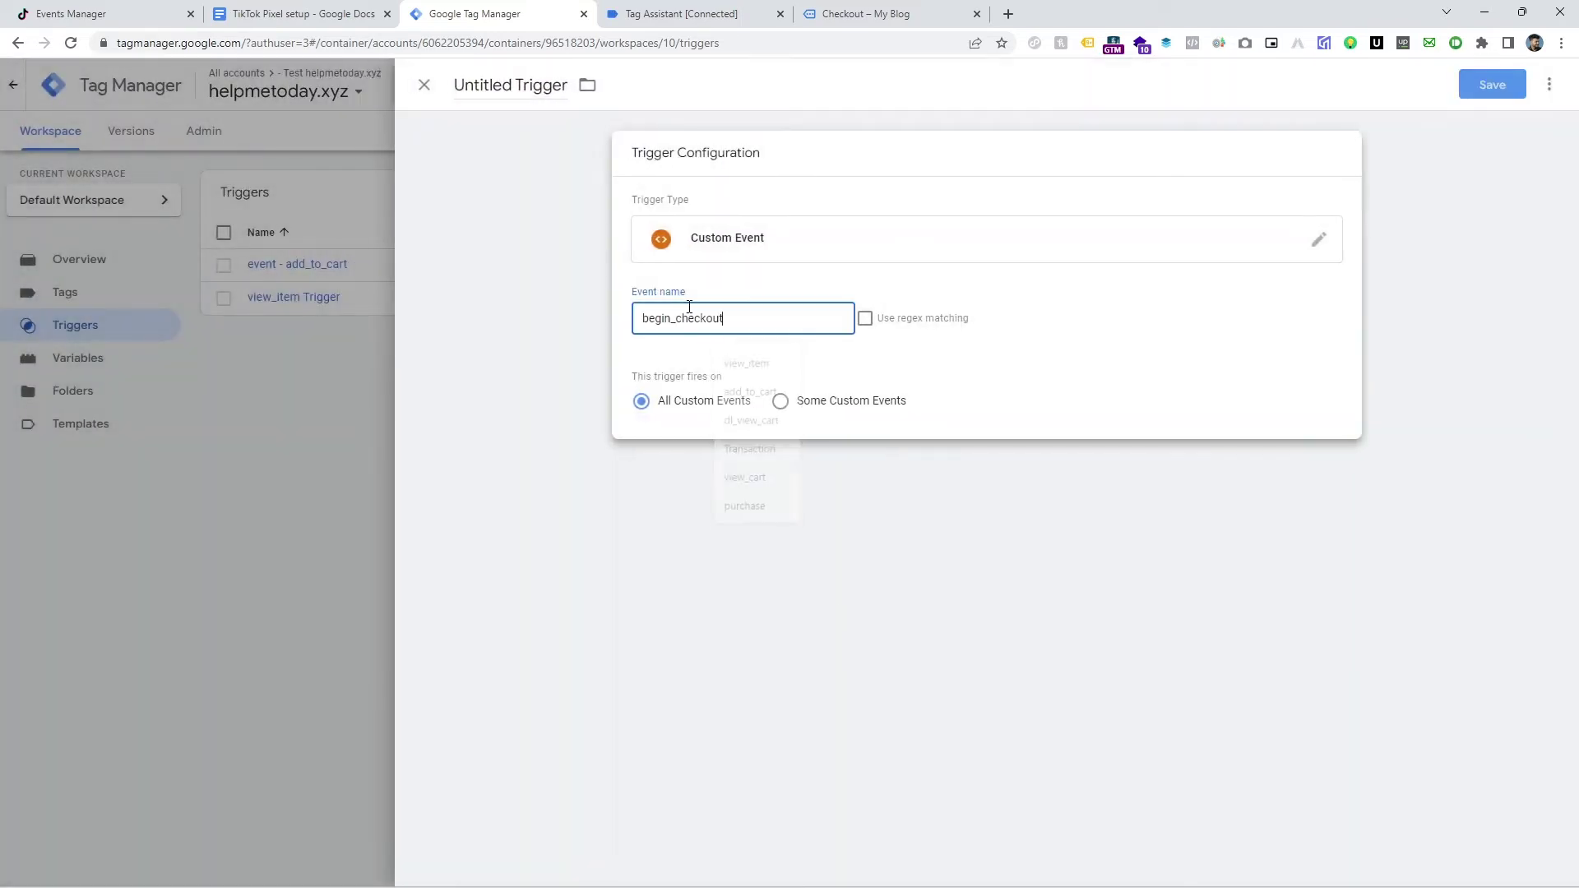
{"action": "left_click", "coordinate": [493, 86]}
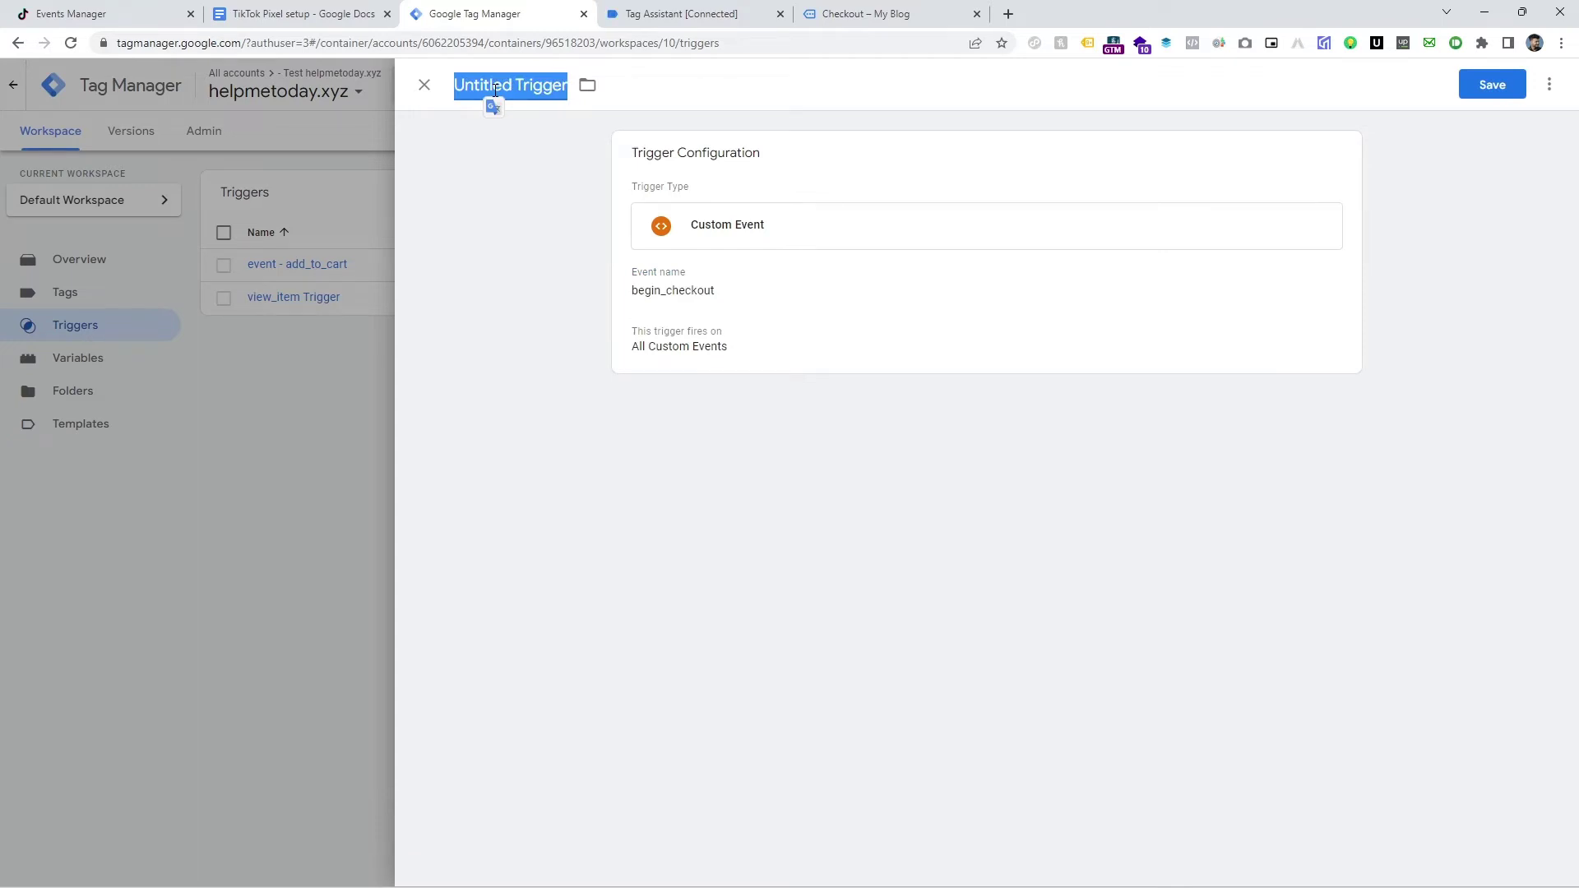
{"action": "key", "text": "ctrl+v"}
{"action": "left_click", "coordinate": [1487, 87]}
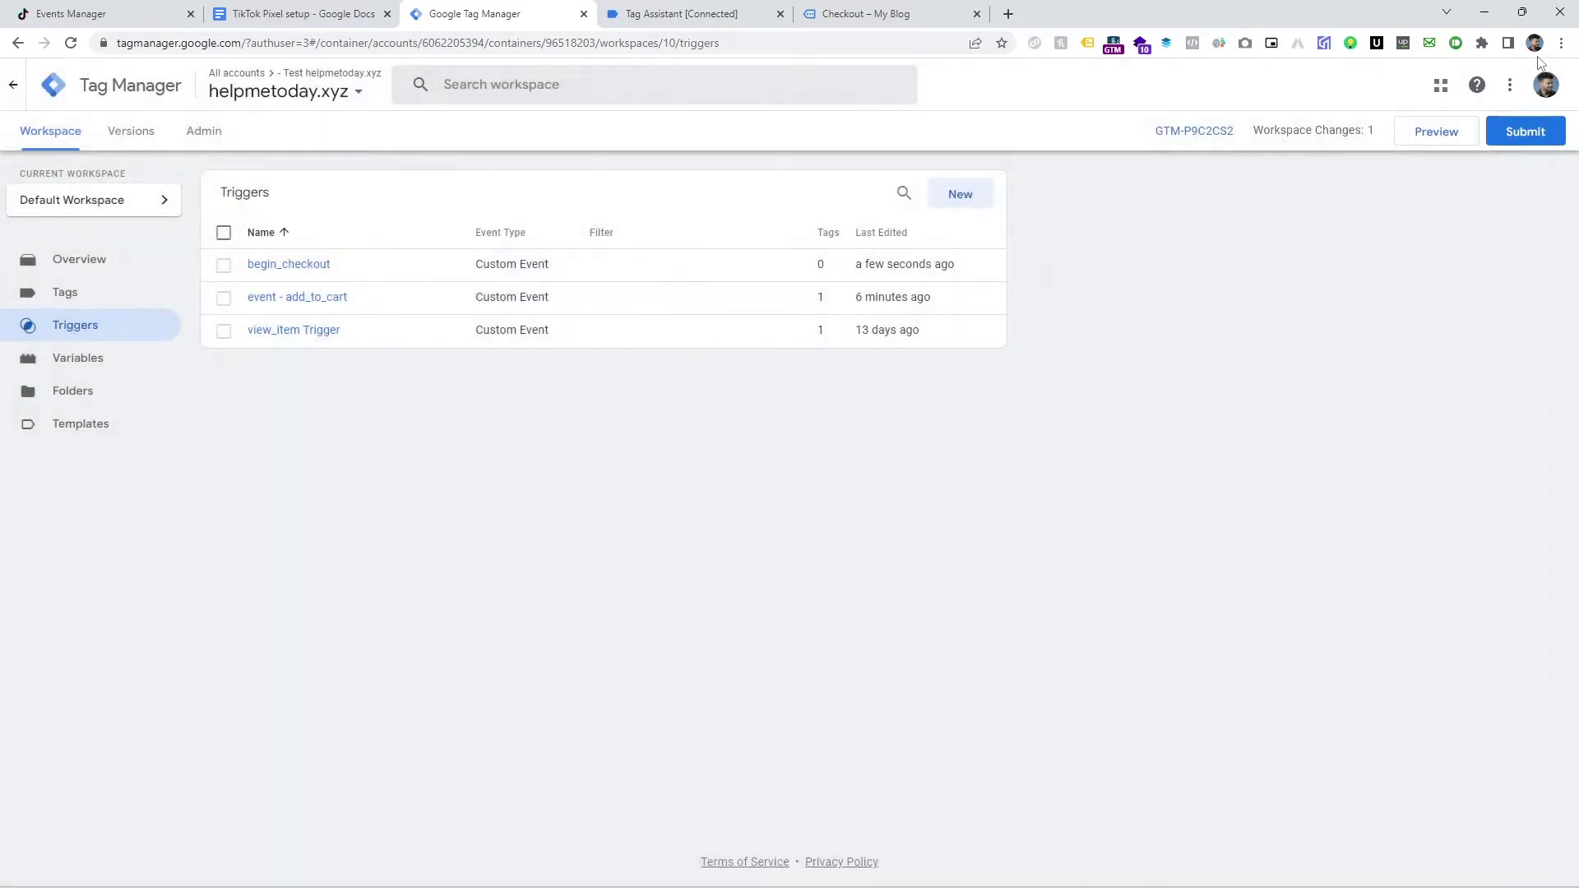
Start a new tag with the Custom HTML tag type
{"action": "left_click", "coordinate": [60, 295]}
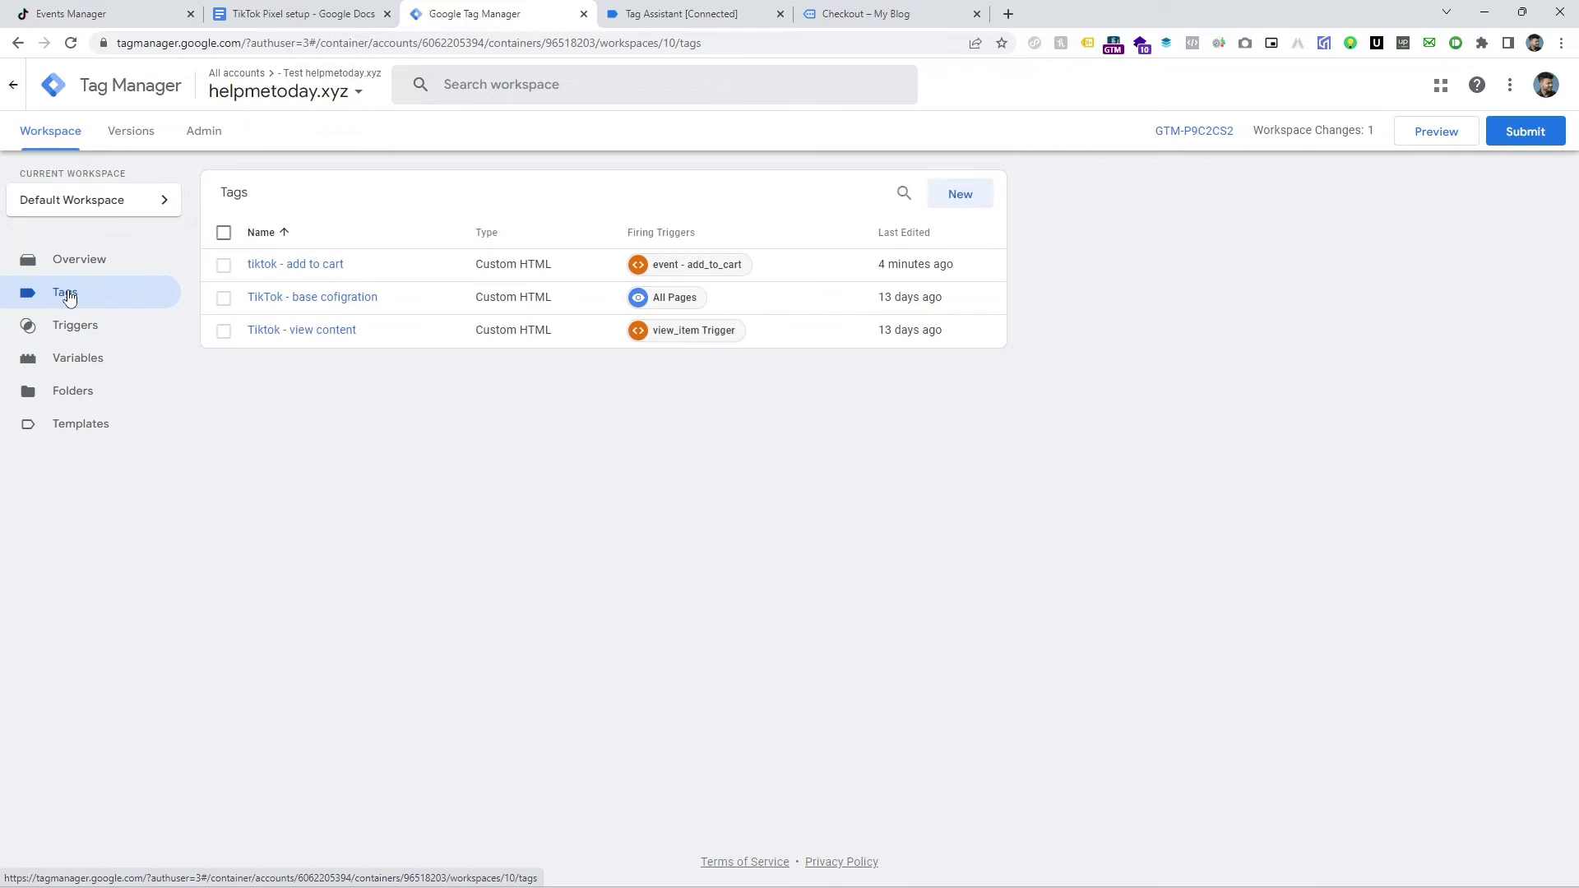
{"action": "left_click", "coordinate": [961, 197]}
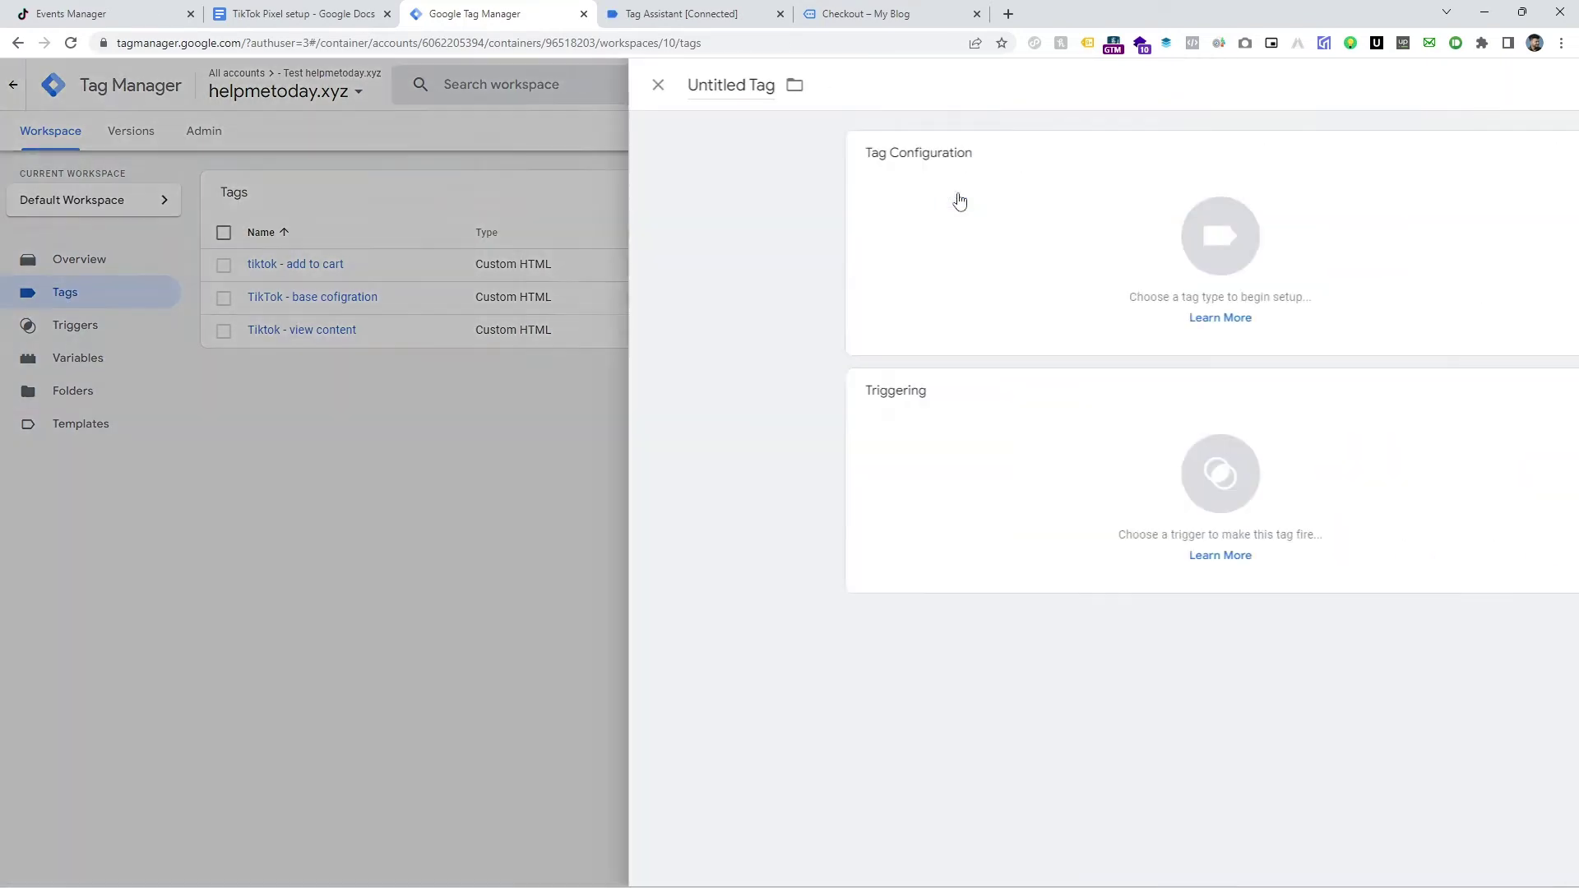
{"action": "left_click", "coordinate": [957, 194]}
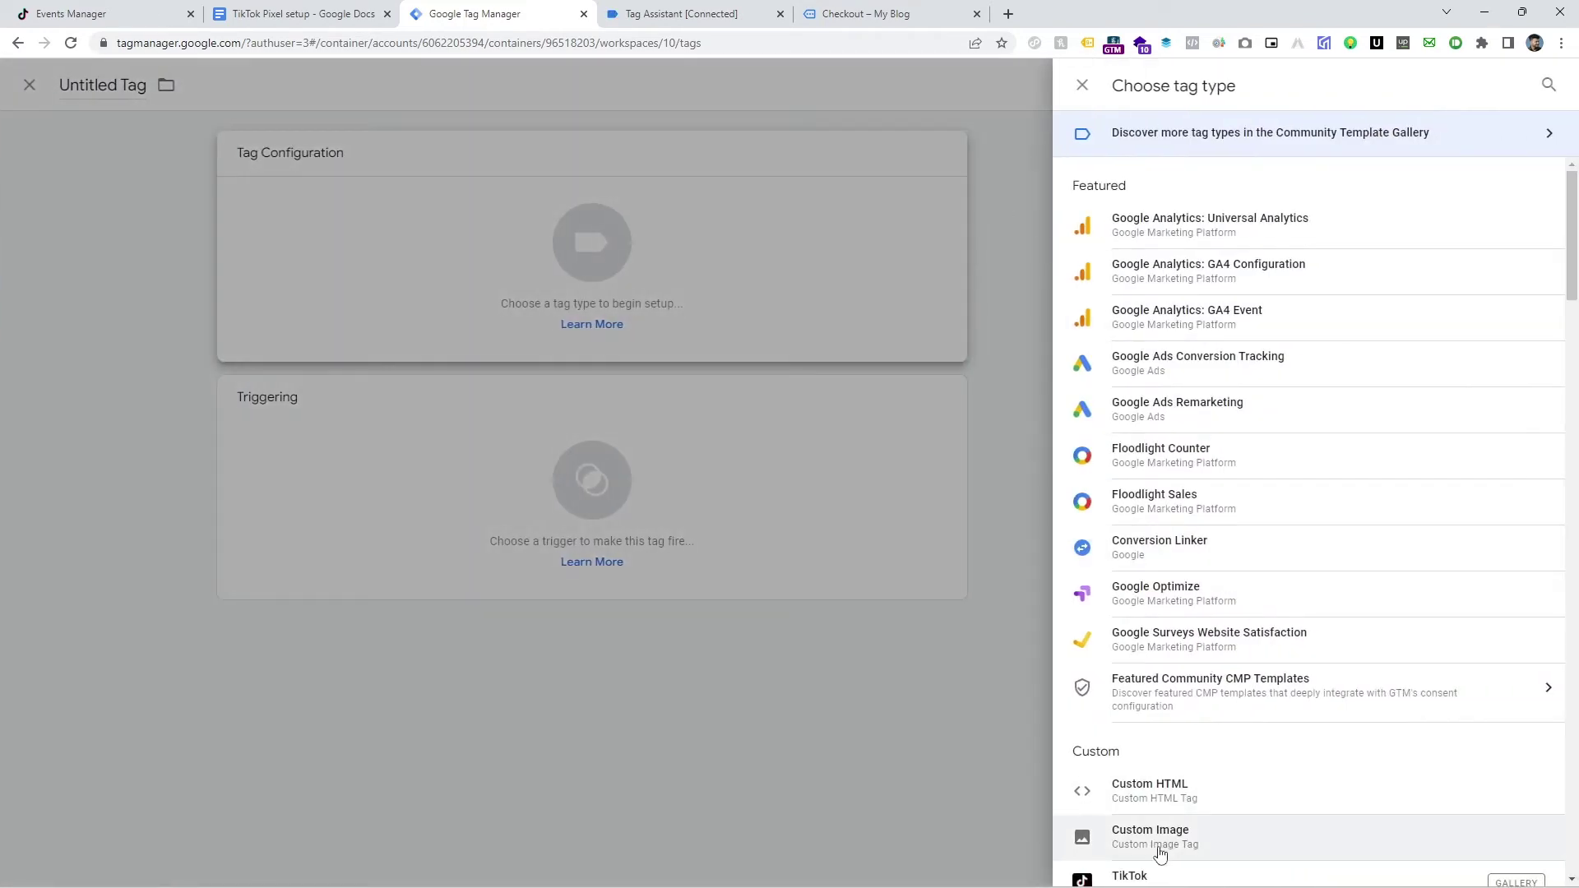
{"action": "left_click", "coordinate": [1168, 793]}
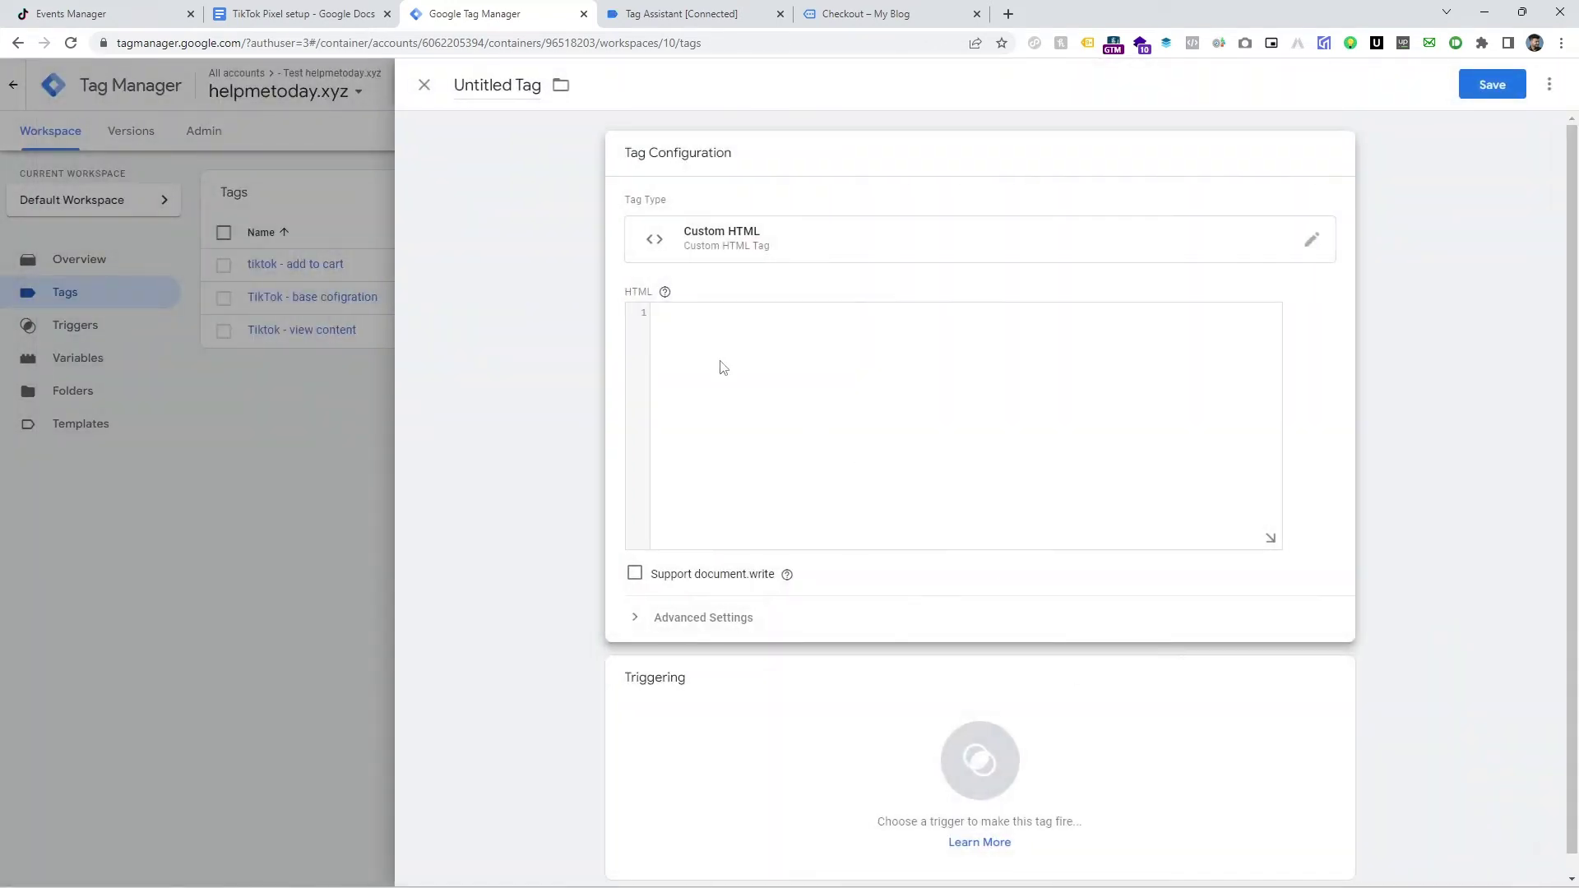
Copy the InitiateCheckout tracking script from the TikTok Pixel setup document
{"action": "left_click", "coordinate": [362, 15]}
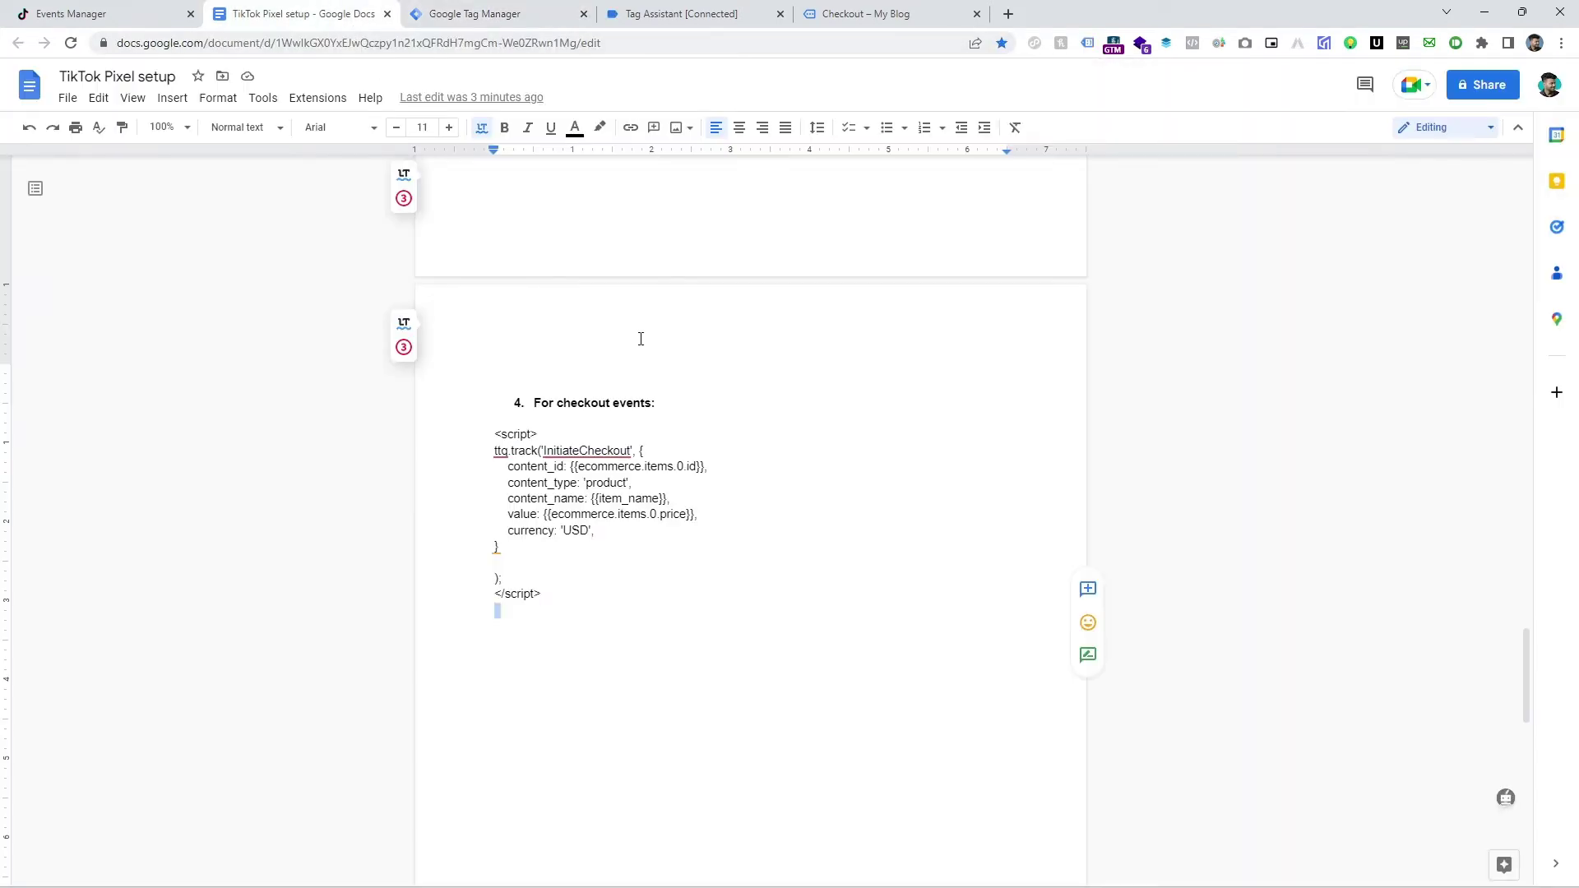
{"action": "left_click_drag", "start_coordinate": [496, 434], "coordinate": [624, 601]}
{"action": "key", "text": "ctrl+c"}
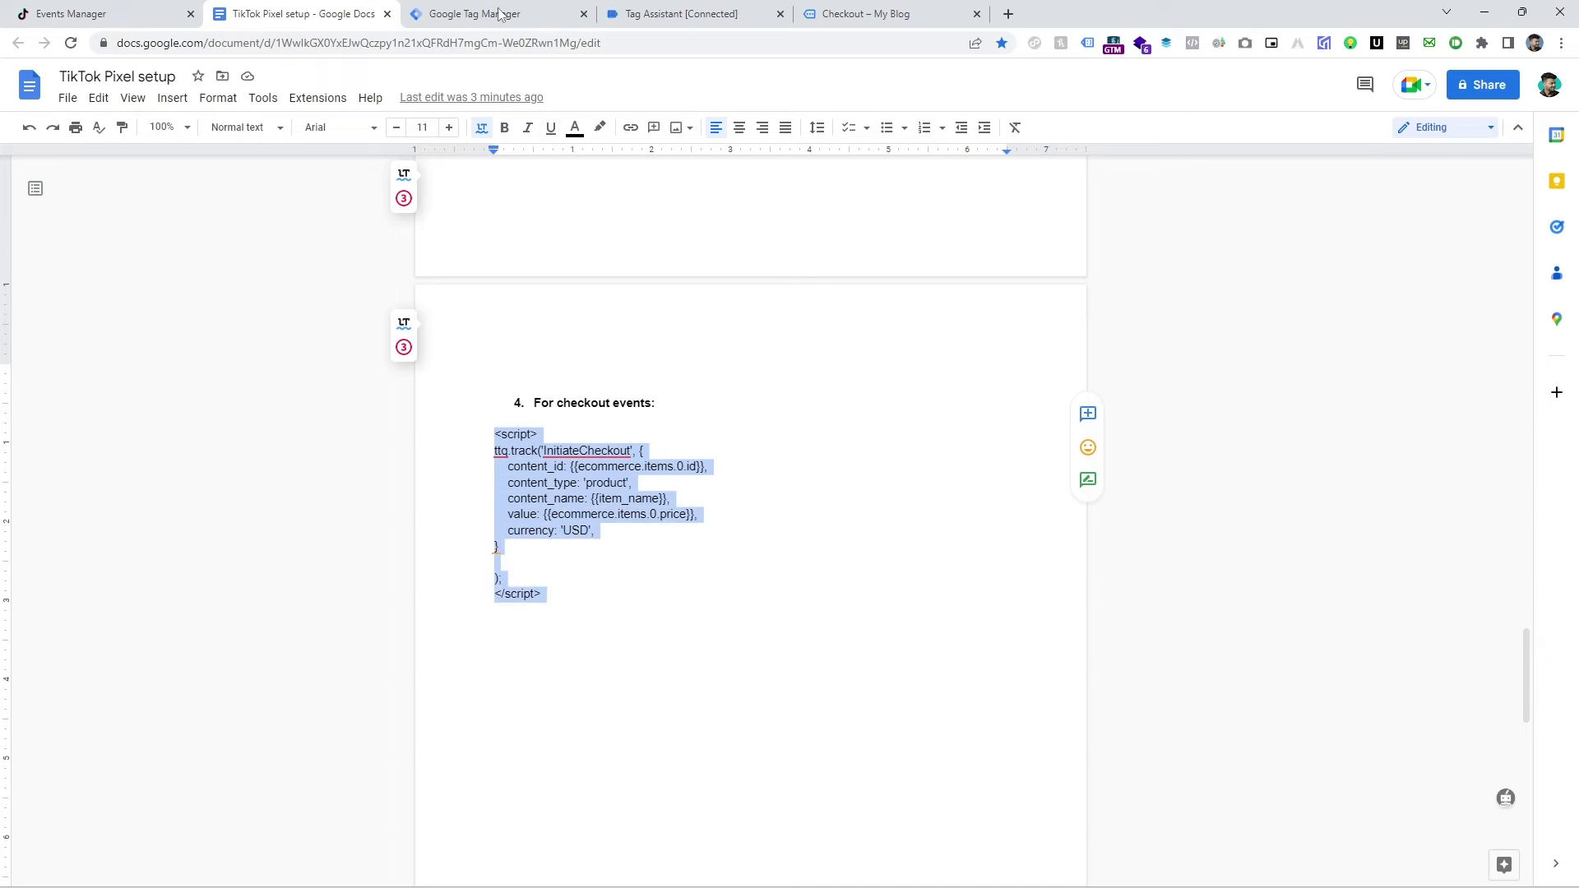
{"action": "left_click", "coordinate": [545, 7]}
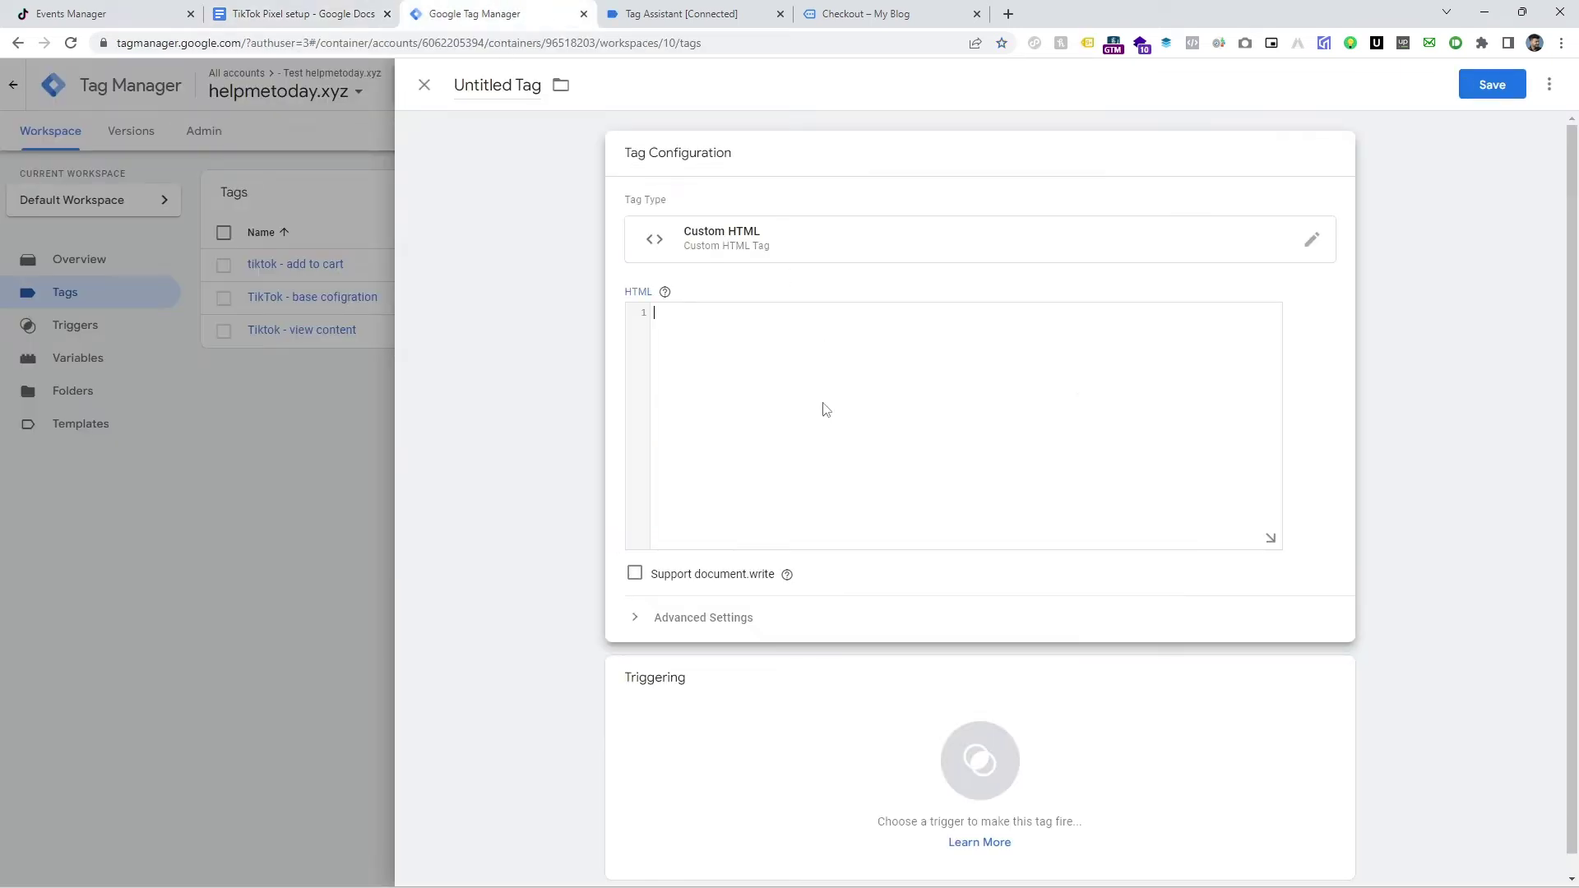
Paste the InitiateCheckout script into the tag and set begin_checkout as its firing trigger
{"action": "key", "text": "ctrl+v"}
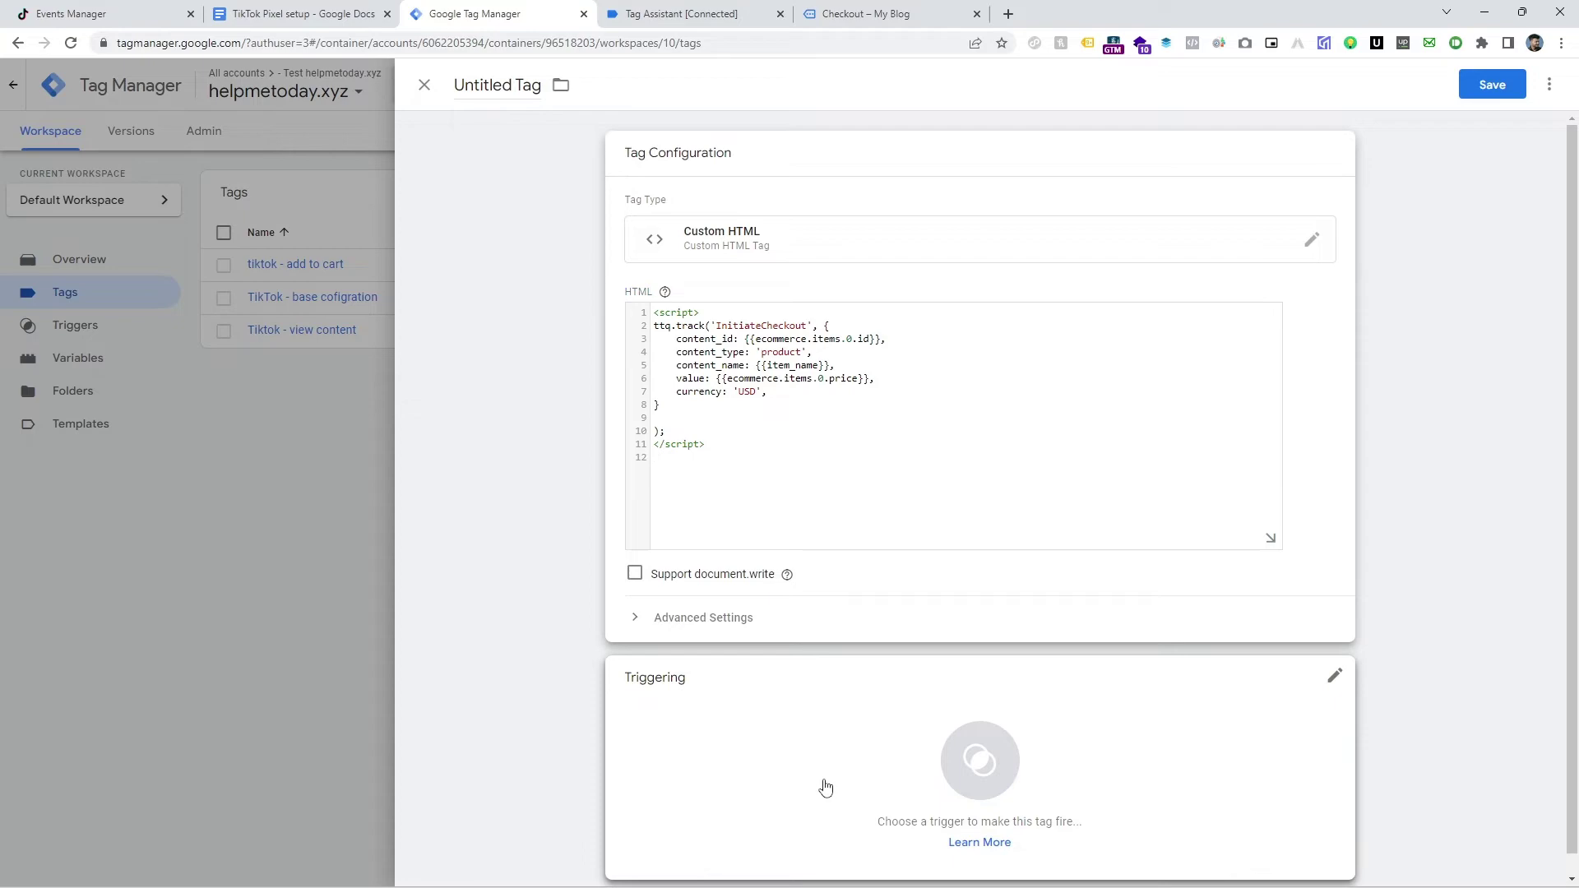
{"action": "left_click", "coordinate": [826, 777]}
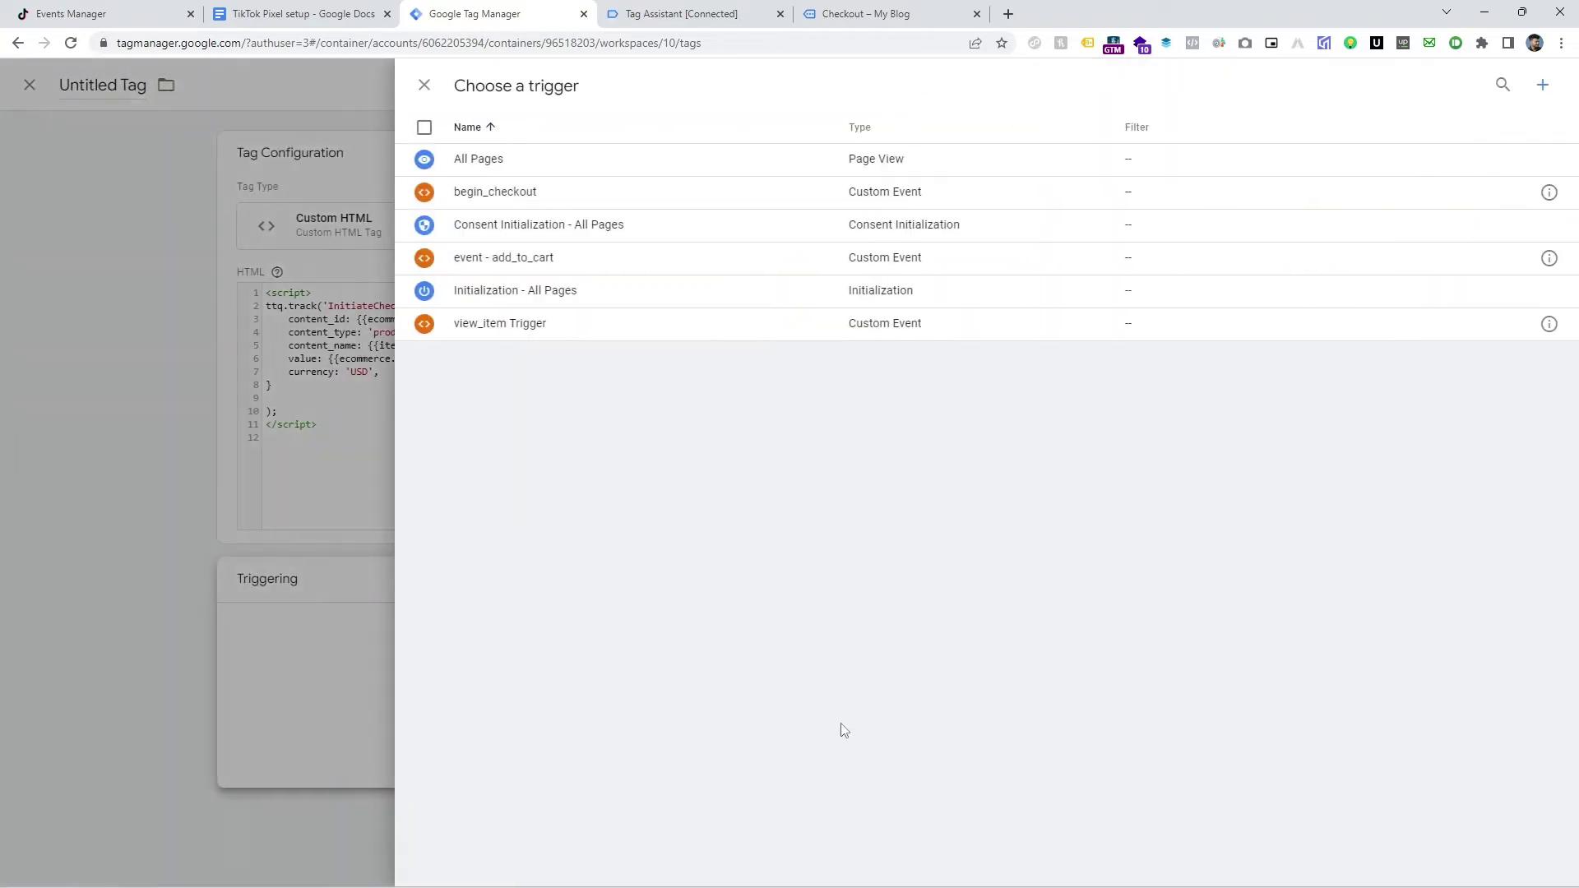
{"action": "left_click", "coordinate": [524, 200]}
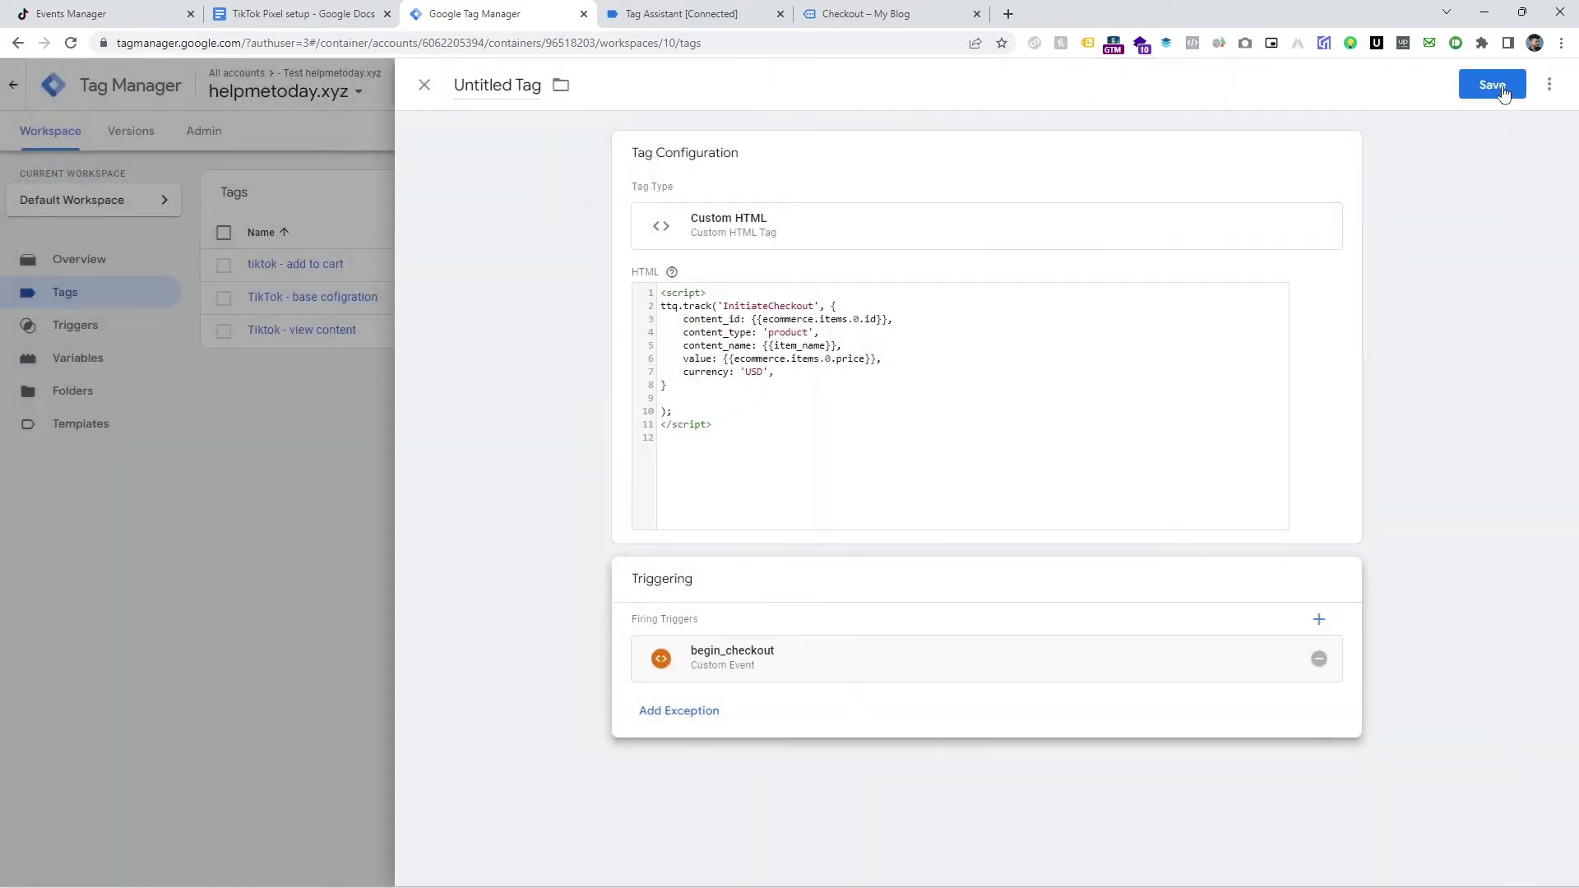
Name the tag 'tiktok - Checkout' and save it
{"action": "left_click", "coordinate": [1500, 90]}
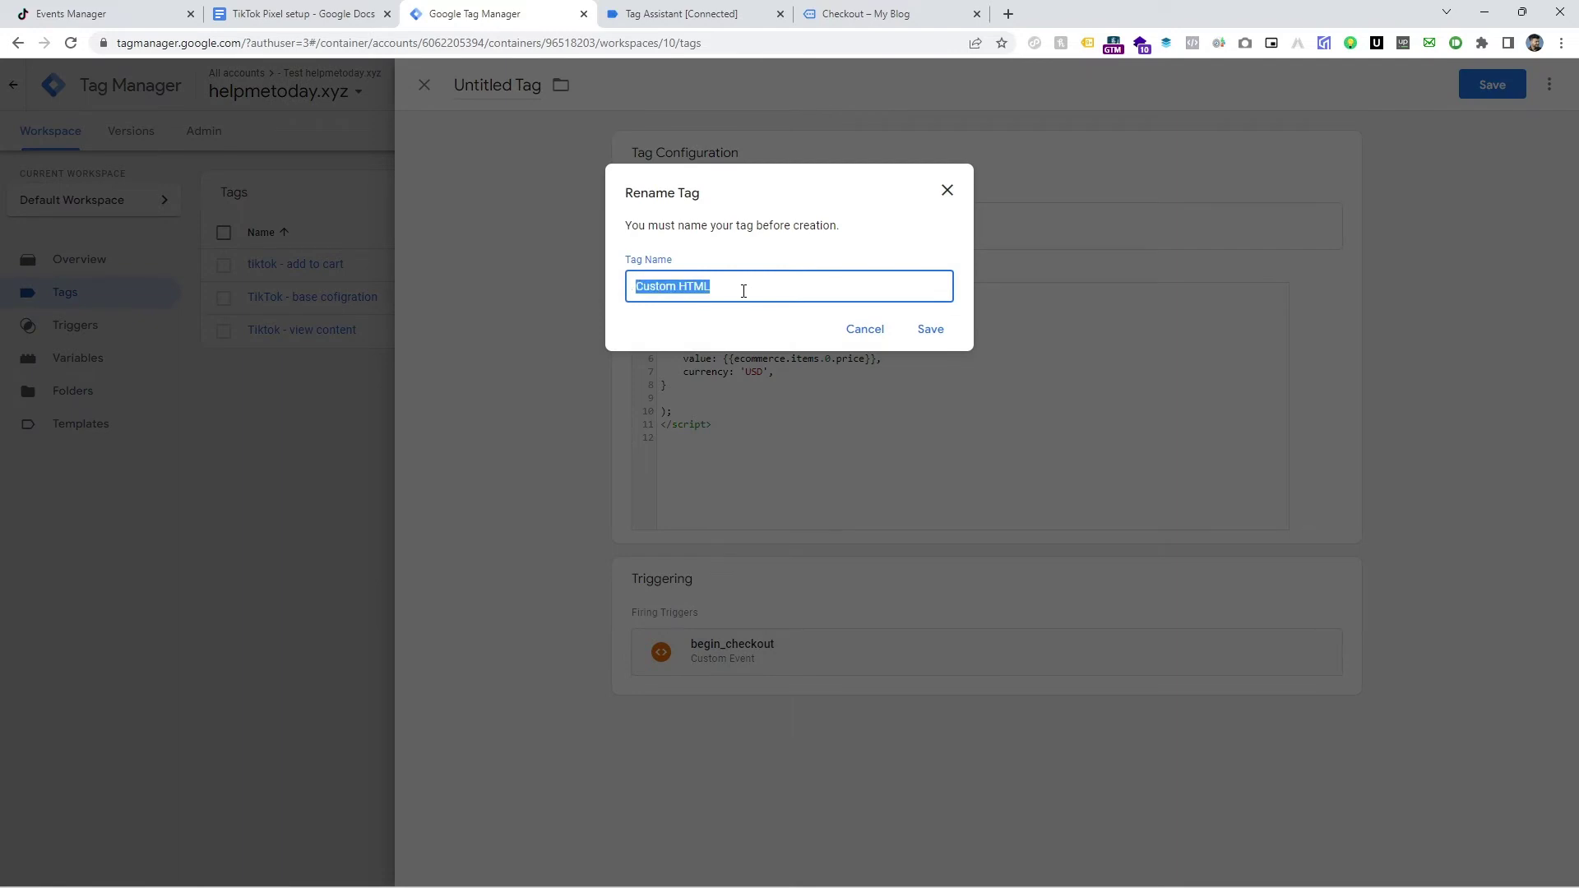
{"action": "type", "text": "C"}
{"action": "type", "text": "t"}
{"action": "type", "text": "iktok"}
{"action": "type", "text": " -"}
{"action": "left_click", "coordinate": [928, 329]}
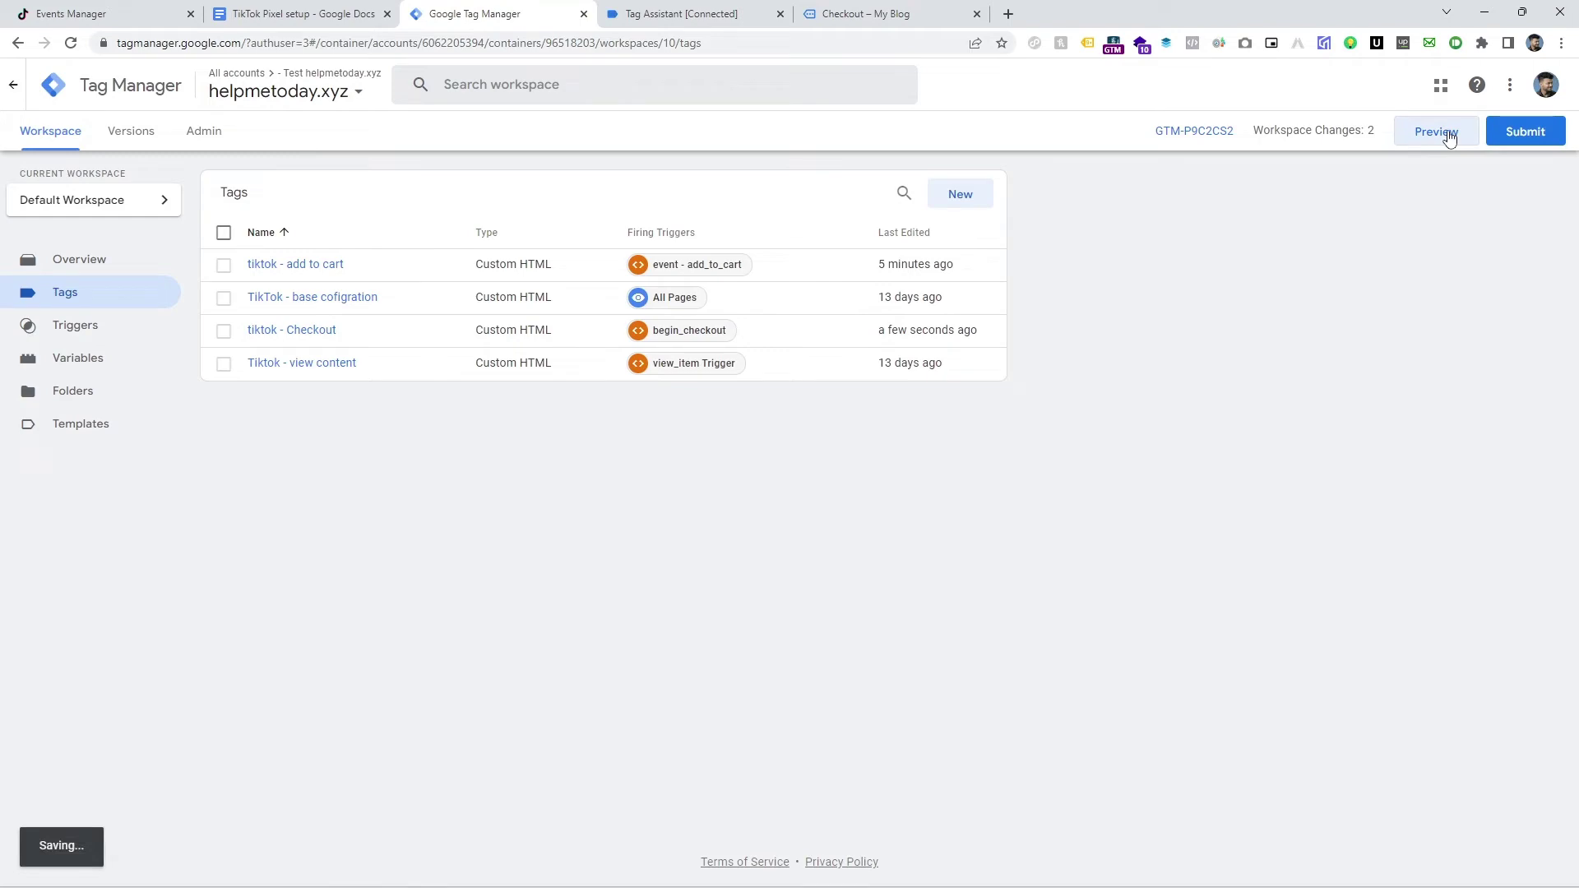
Start a debug preview, open the Best tshirt page, and confirm the debugger is connected
{"action": "left_click", "coordinate": [1445, 134]}
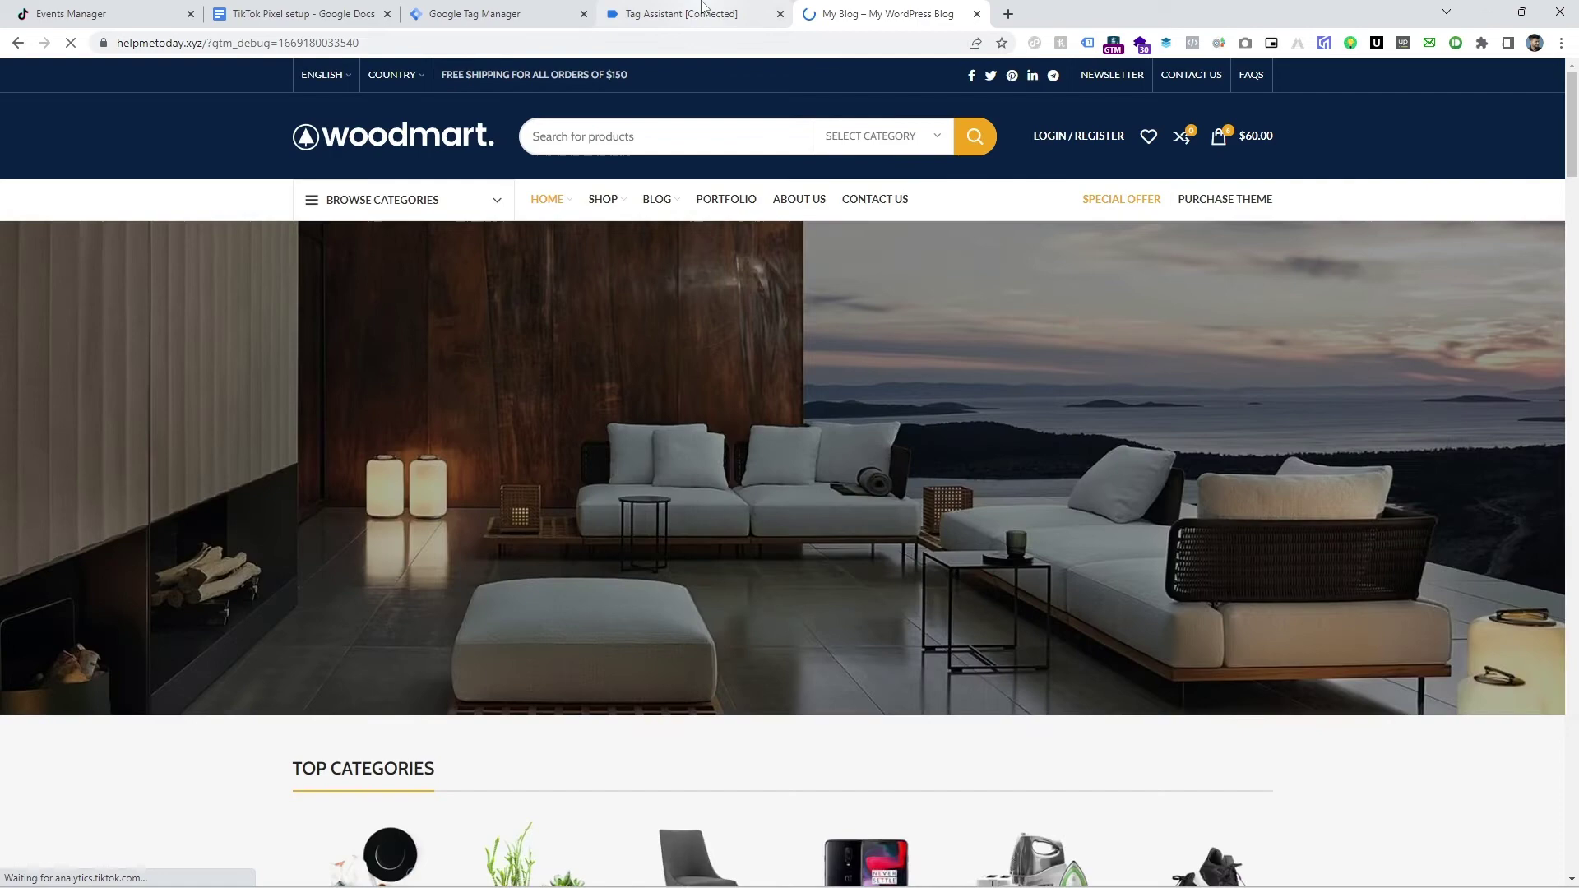
{"action": "scroll", "coordinate": [1028, 420], "scroll_direction": "down", "scroll_amount": 6}
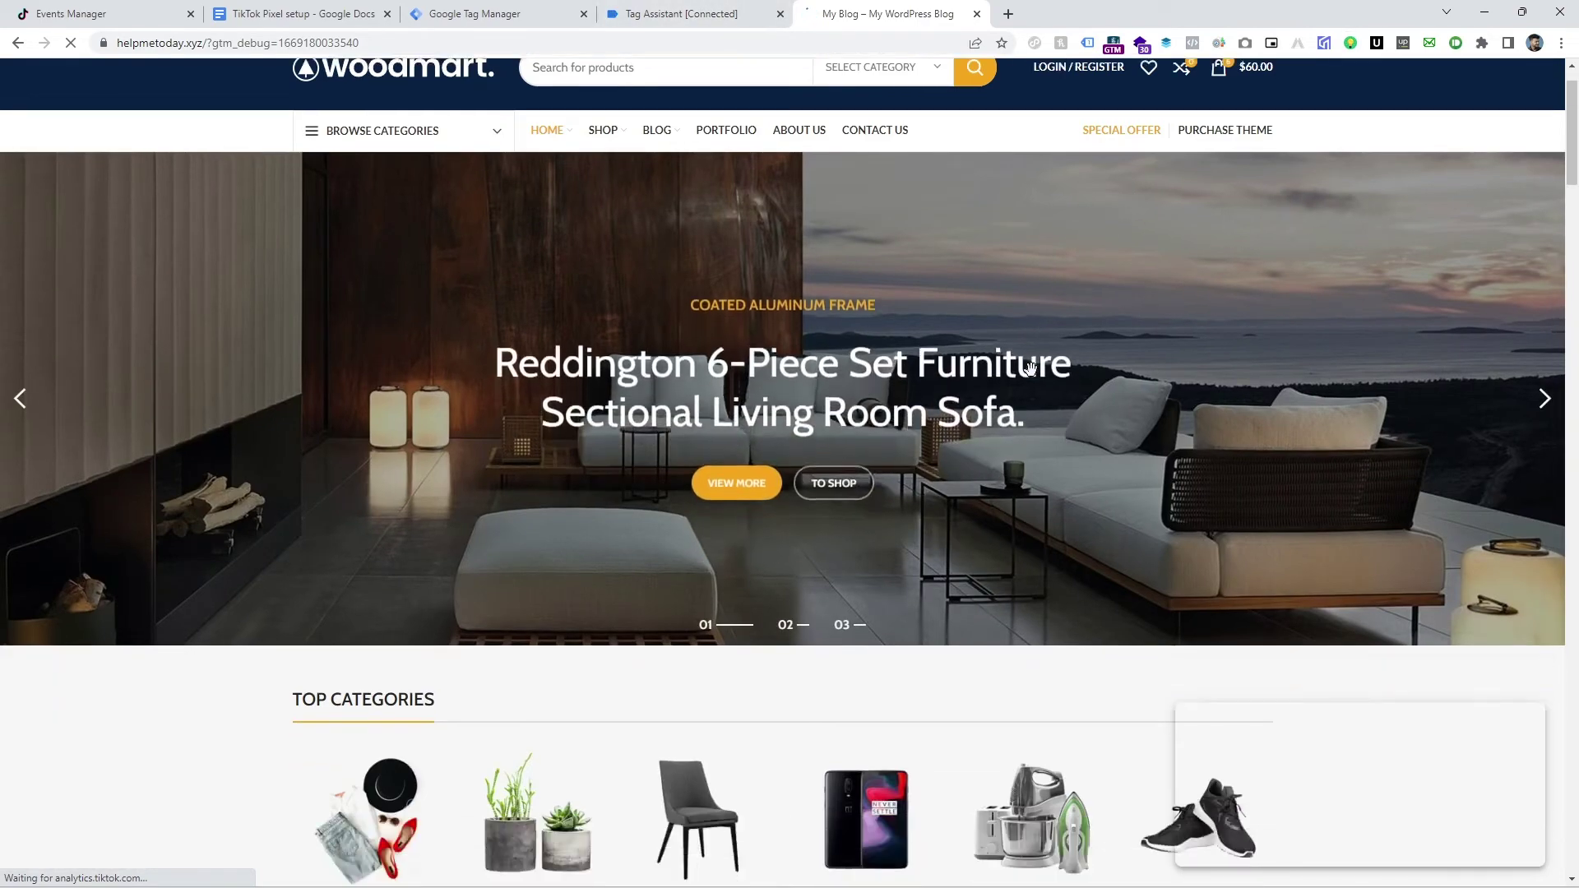
{"action": "left_click", "coordinate": [978, 708]}
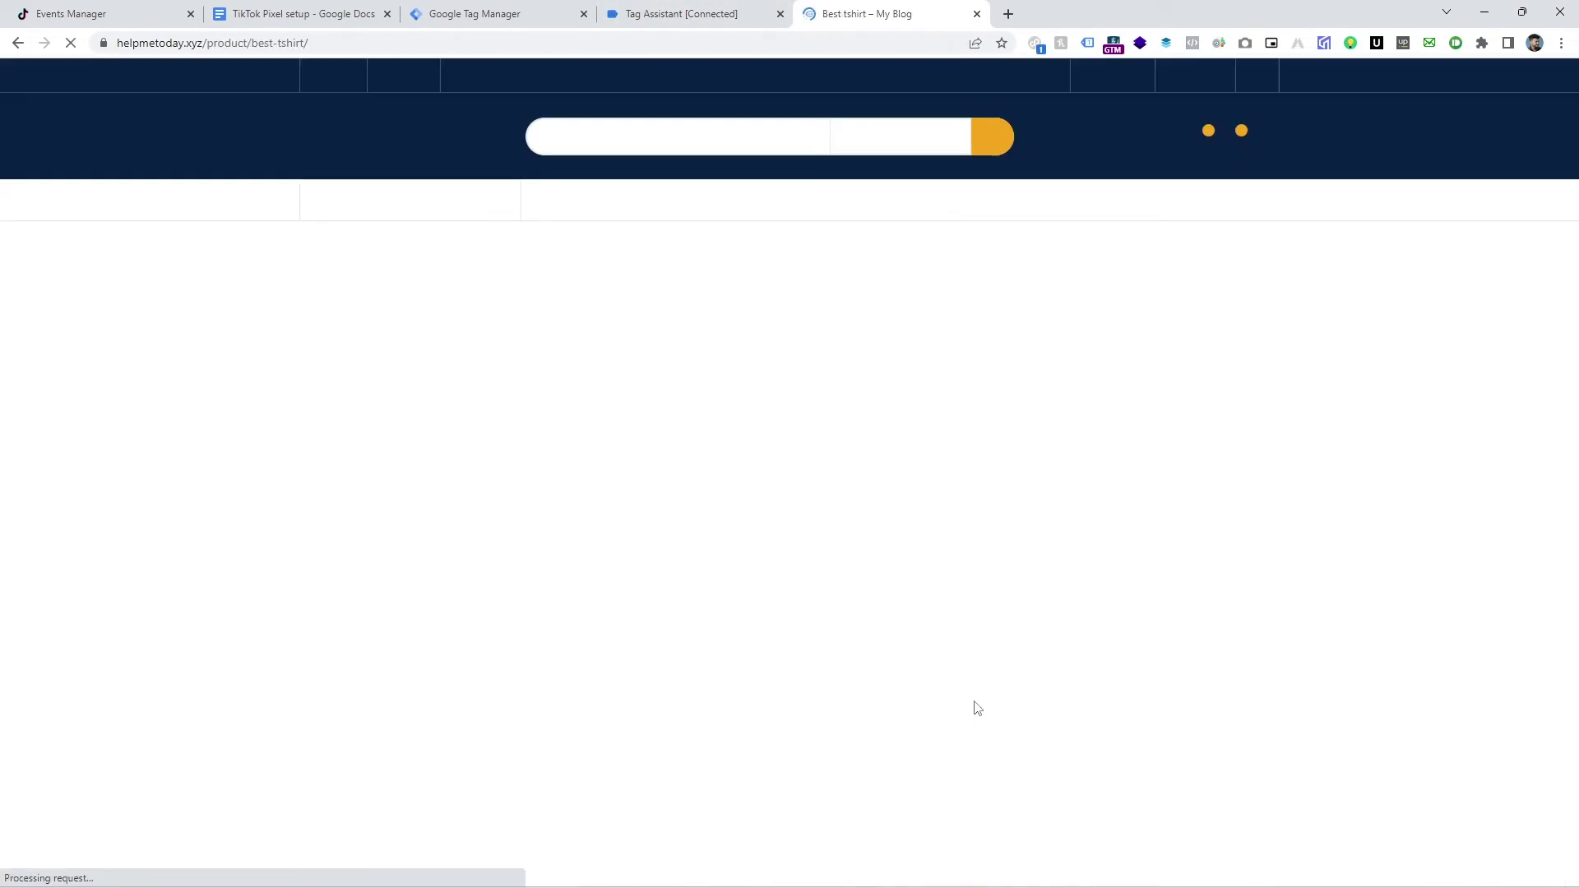
{"action": "left_click", "coordinate": [682, 14]}
{"action": "left_click", "coordinate": [769, 368]}
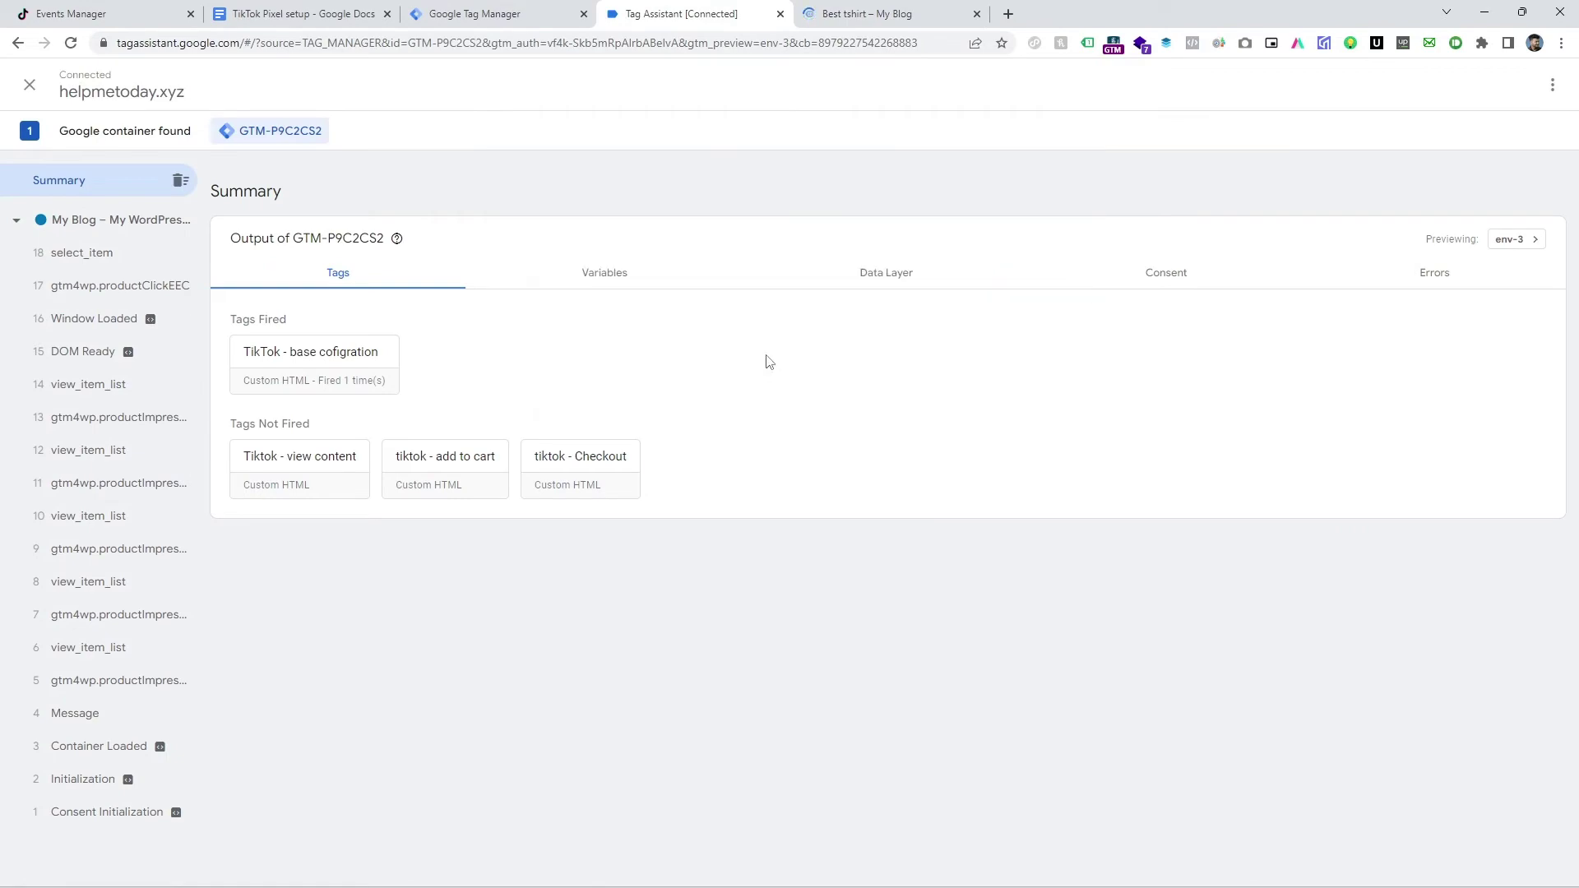
{"action": "key", "text": "ctrl+Tab"}
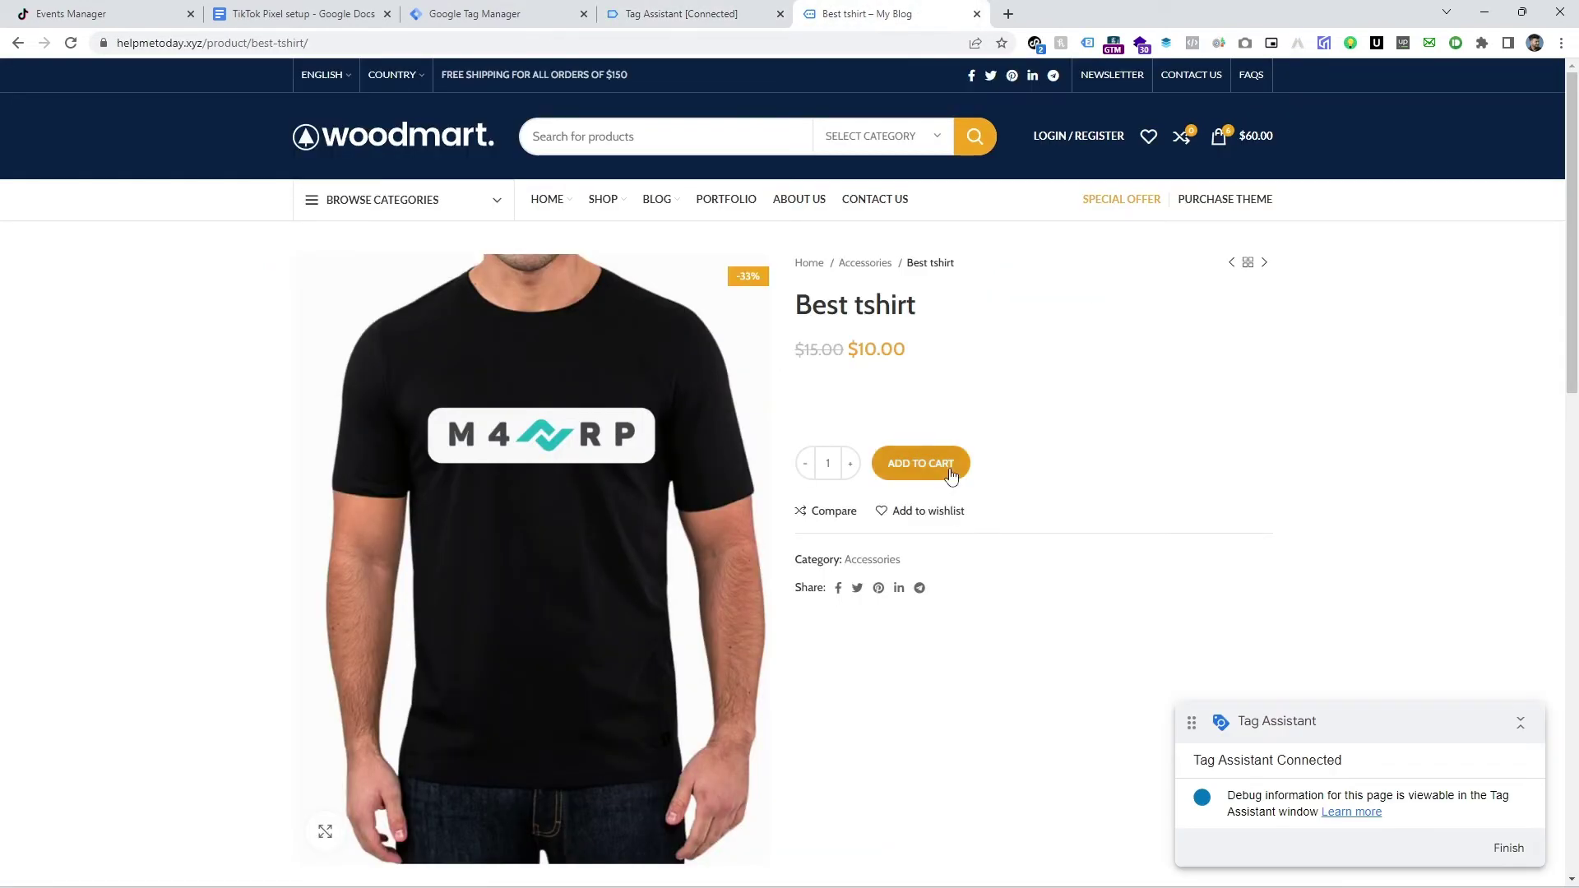
Add the Best tshirt (cart $70.00, ×7), go to checkout, and check tiktok - Checkout fired
{"action": "left_click", "coordinate": [950, 474]}
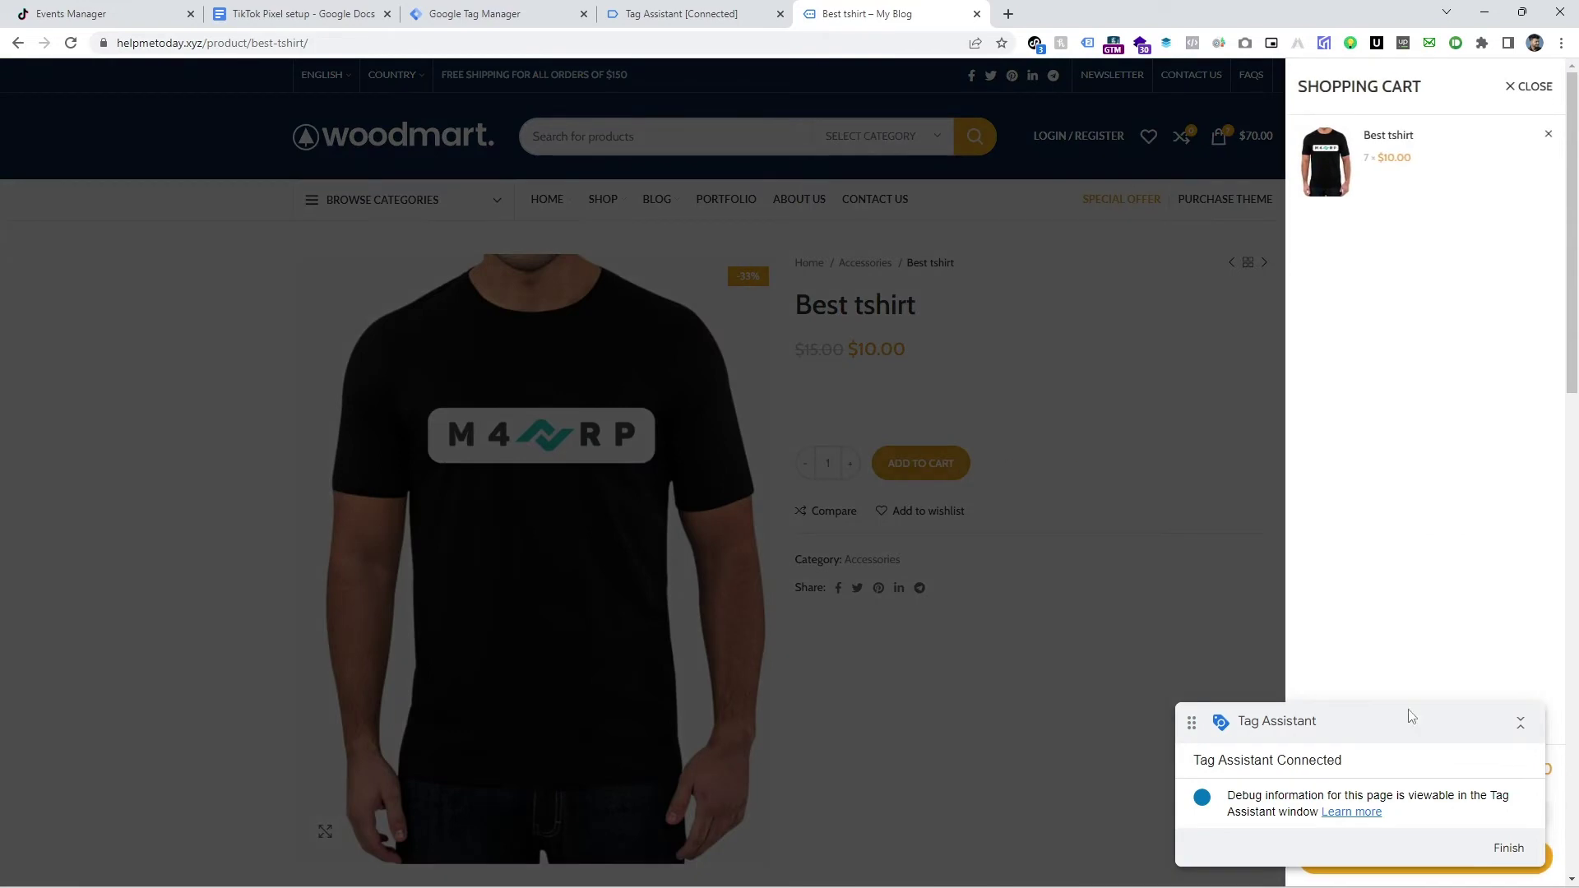
{"action": "left_click_drag", "start_coordinate": [1408, 731], "coordinate": [984, 683]}
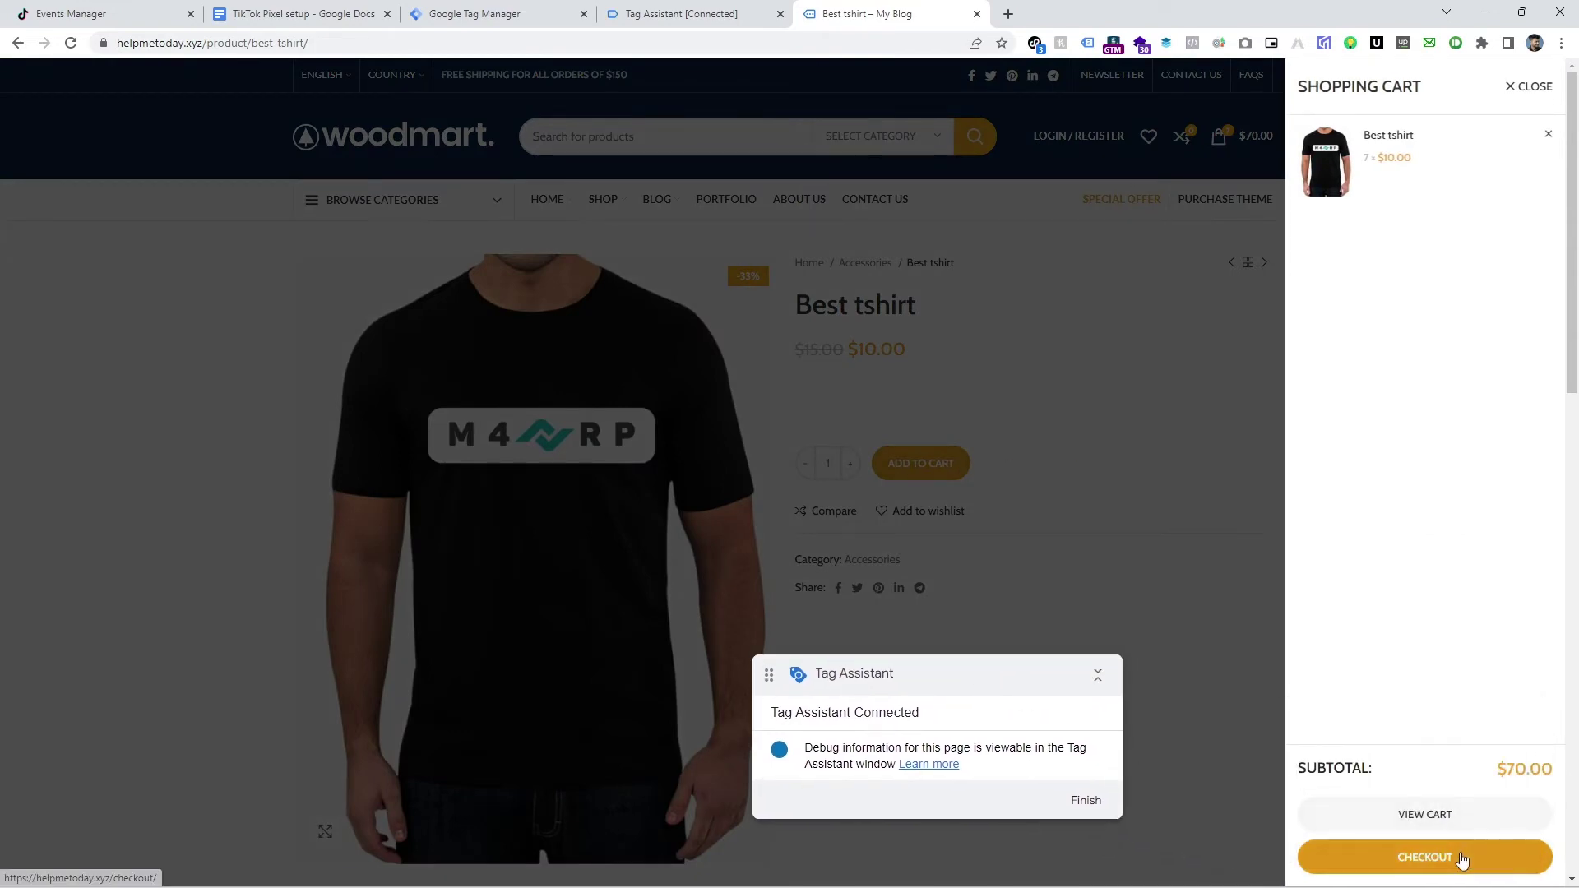
{"action": "left_click", "coordinate": [1461, 859]}
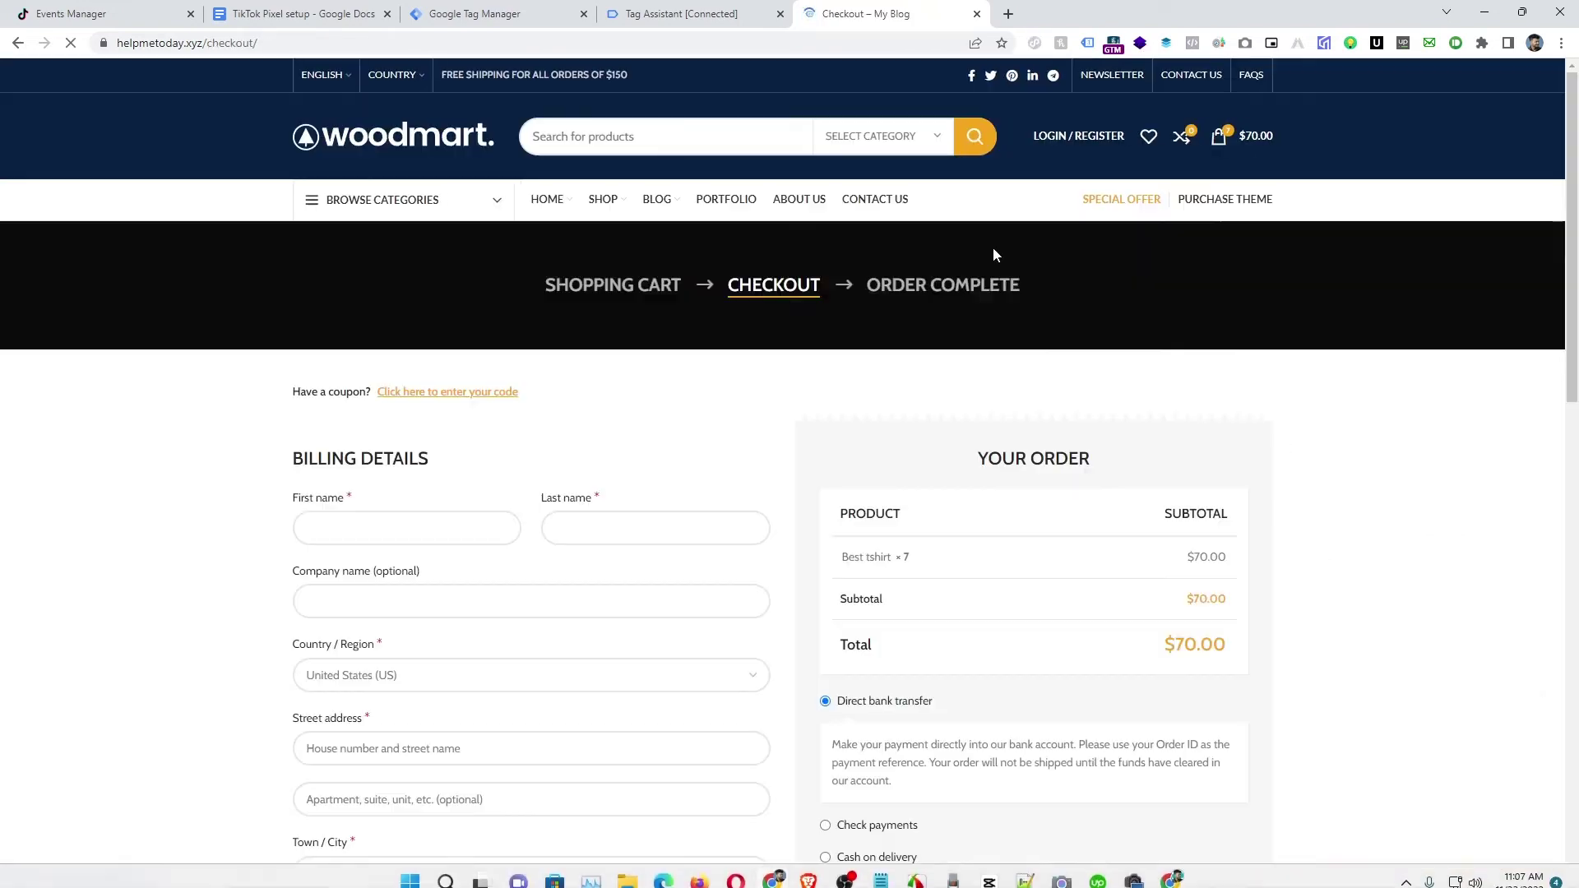
{"action": "left_click", "coordinate": [693, 9]}
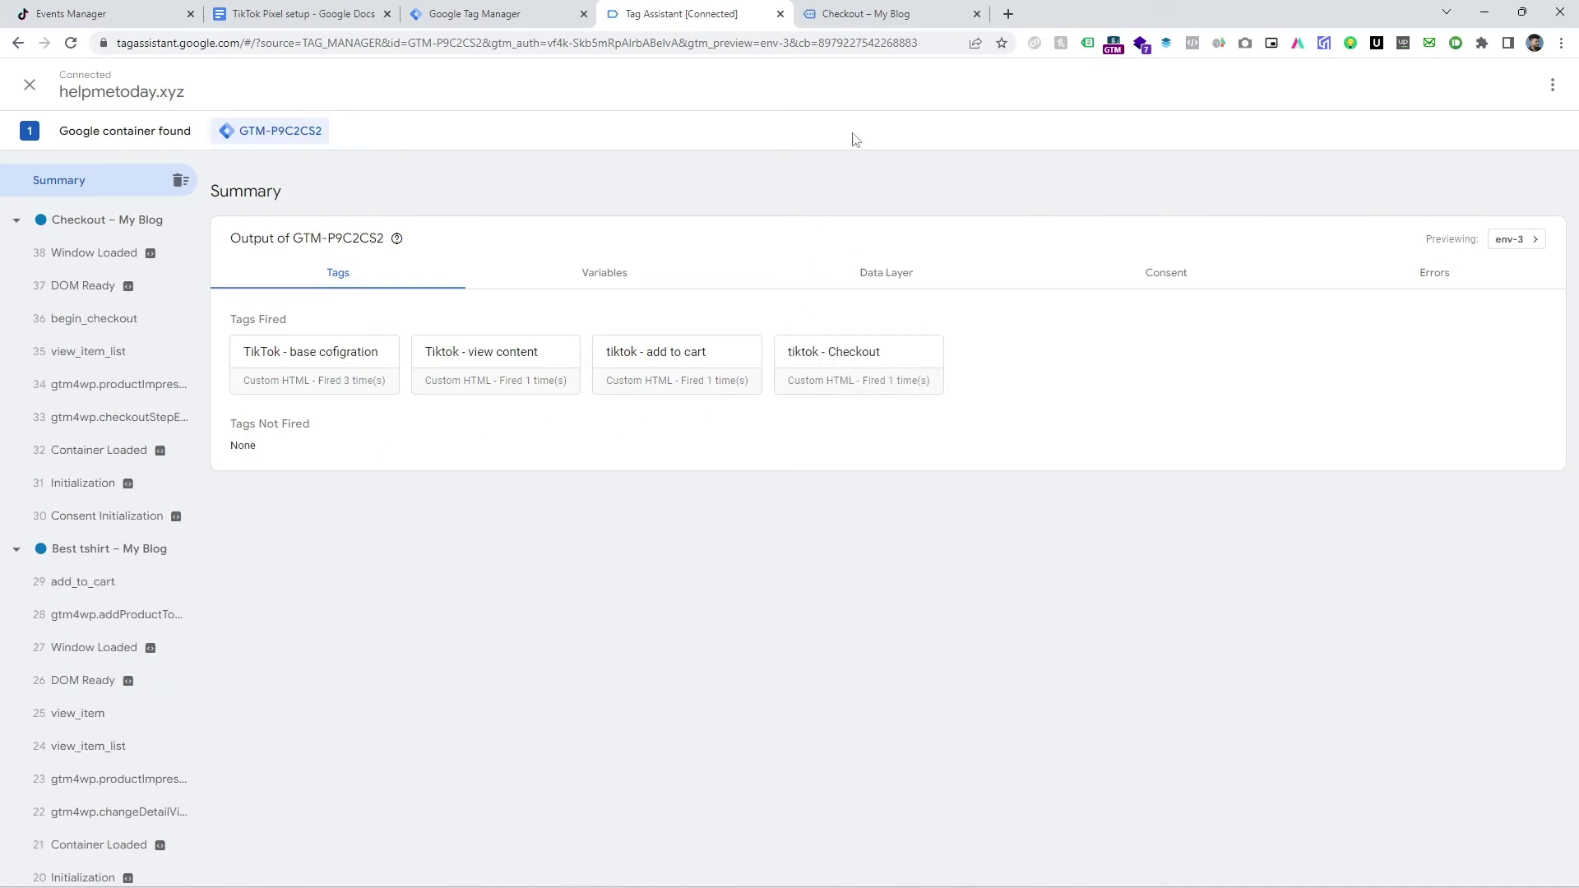
{"action": "left_click", "coordinate": [859, 14]}
Verify Initiate Checkout and its product parameters in TikTok Pixel Helper
{"action": "left_click", "coordinate": [1035, 44]}
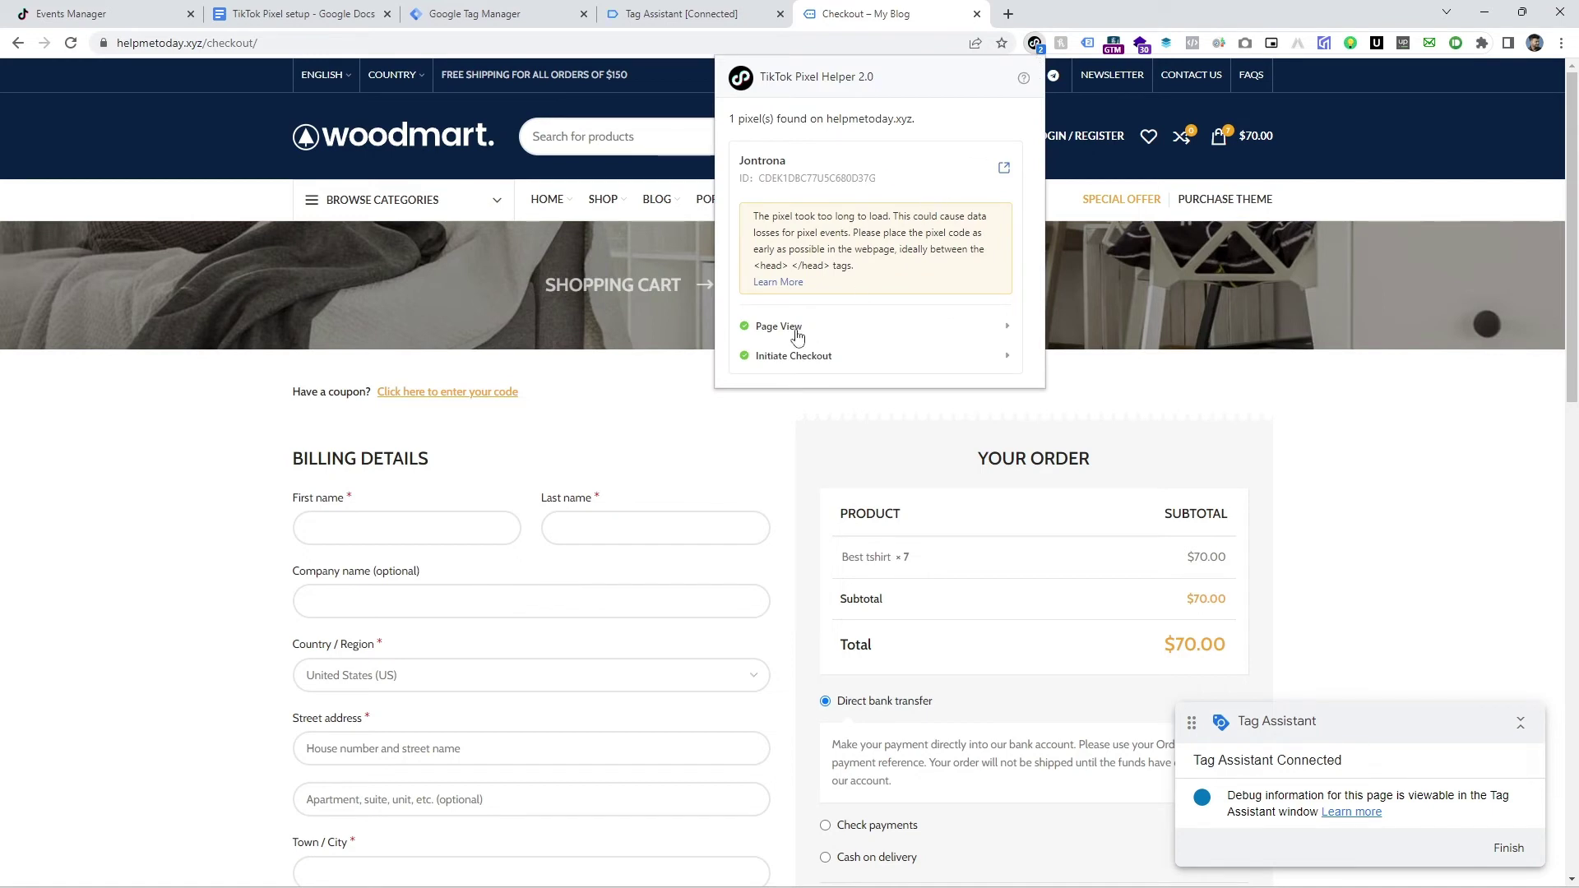
{"action": "scroll", "coordinate": [794, 346], "scroll_direction": "down", "scroll_amount": 1}
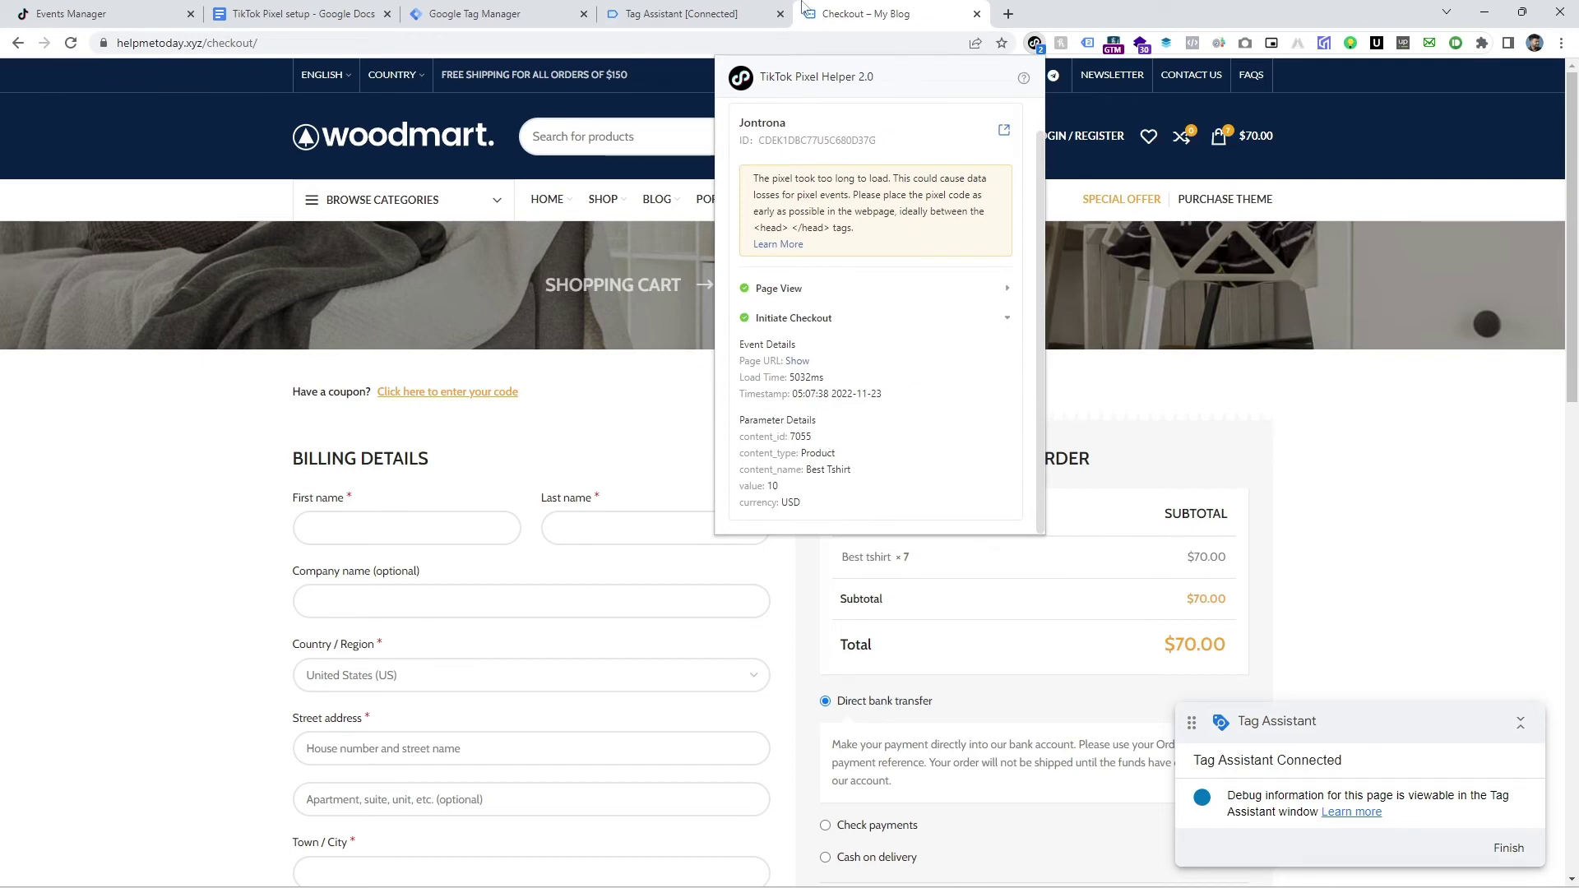
{"action": "key", "text": "ctrl+shift+Tab"}
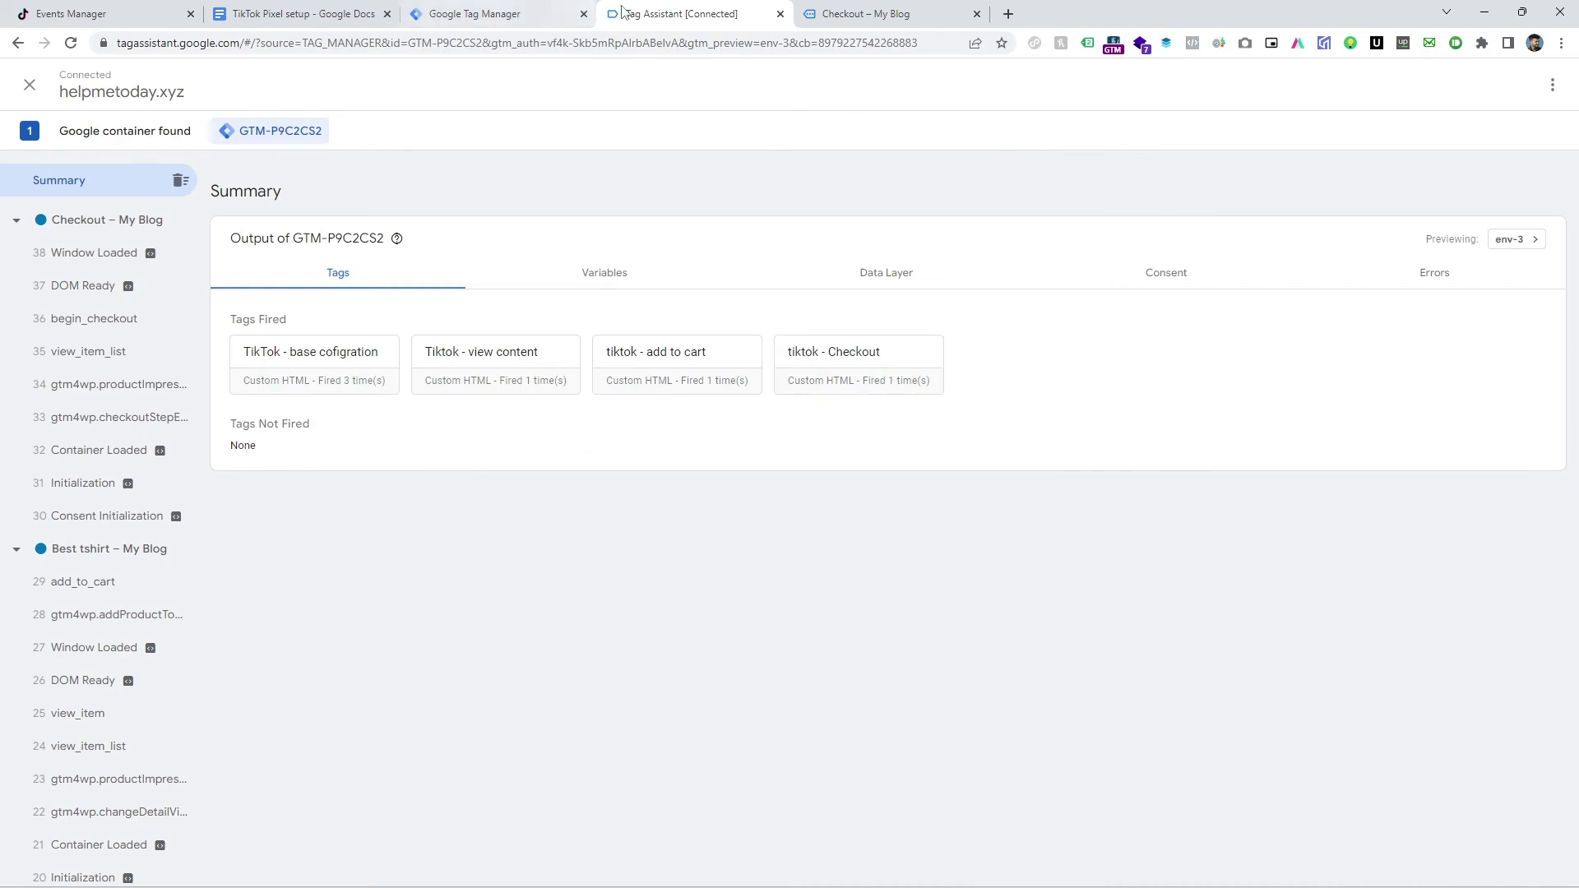
Submit and publish the workspace changes without a version description
{"action": "left_click", "coordinate": [493, 14]}
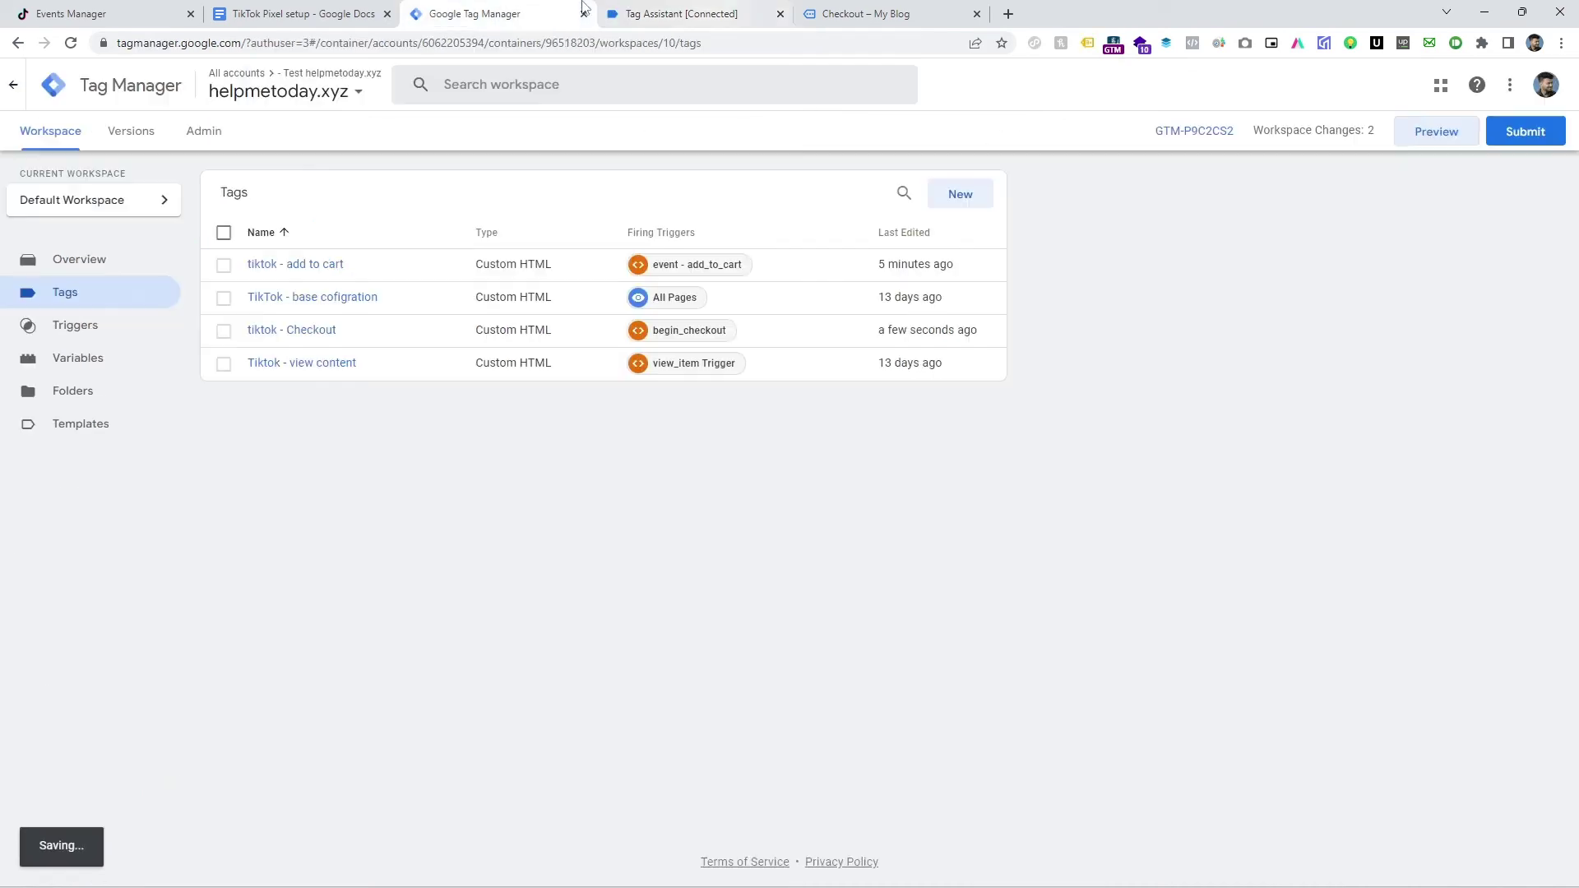
{"action": "left_click", "coordinate": [1532, 134]}
{"action": "left_click", "coordinate": [1518, 85]}
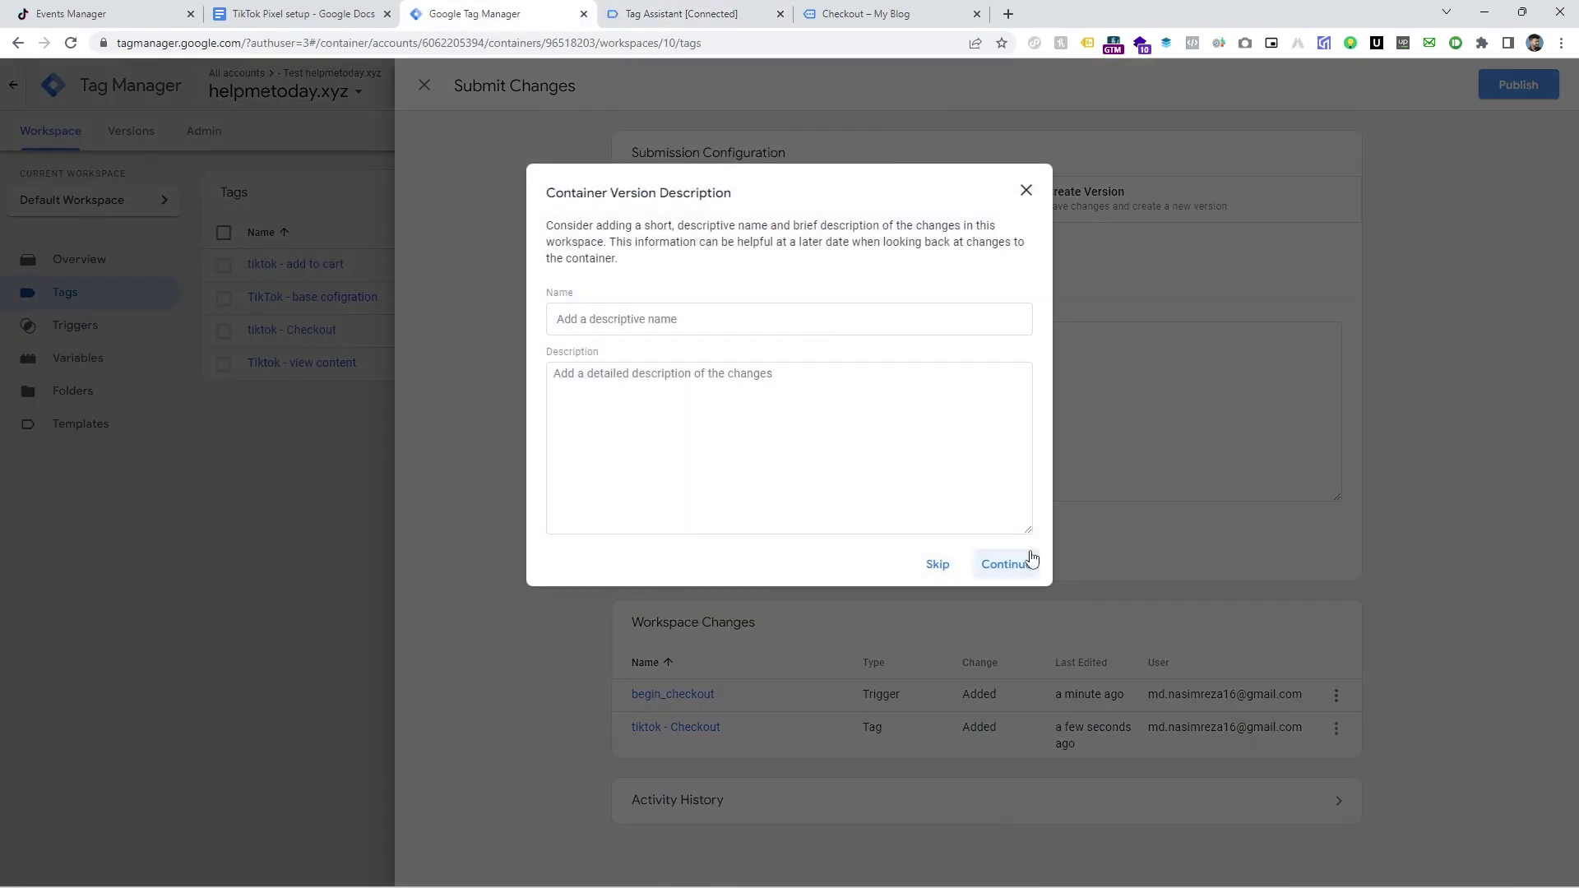
{"action": "left_click", "coordinate": [1029, 556]}
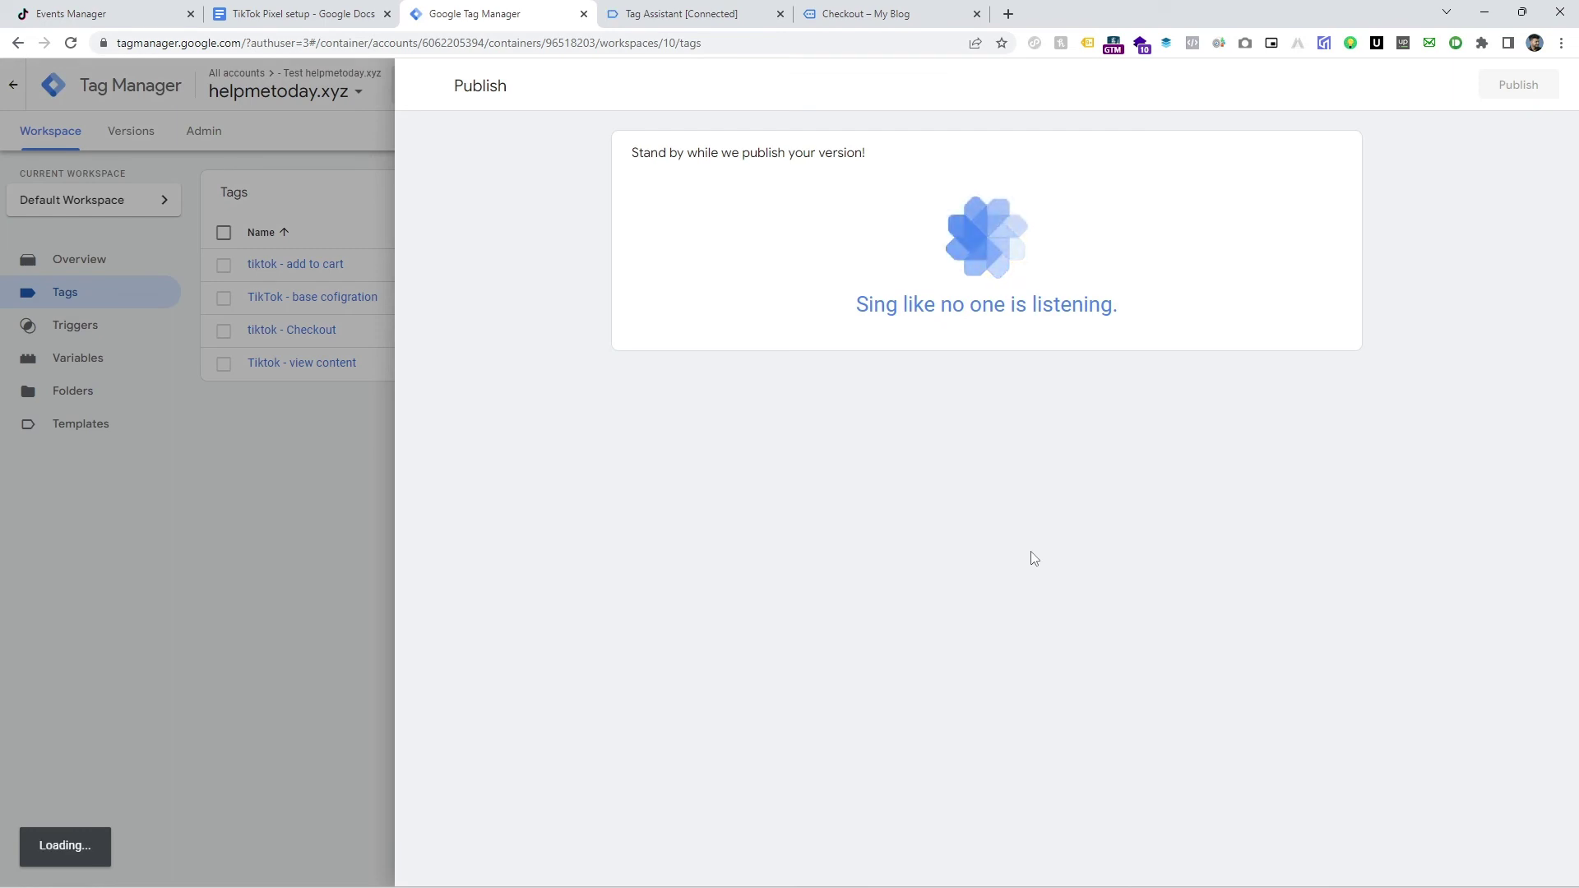